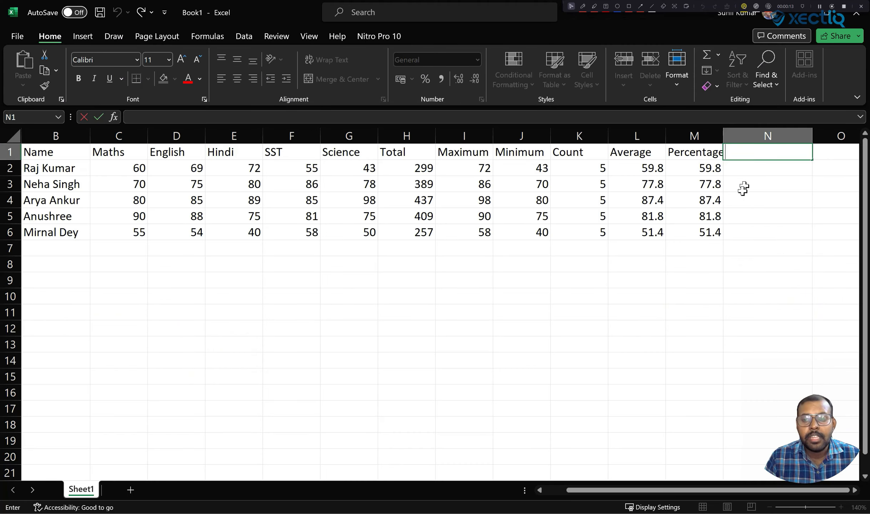
Step: Add the header "Pass/ Fail" in cell N1, beside the Percentage column
click(742, 196)
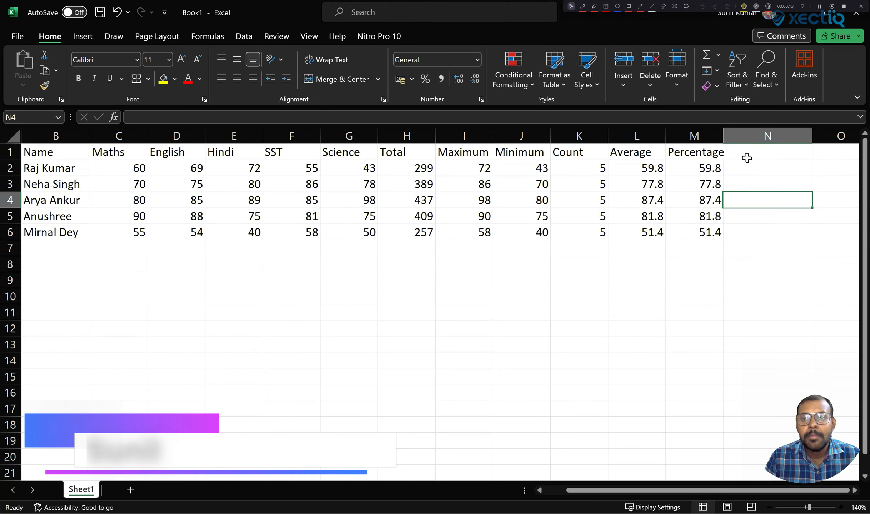
click(746, 154)
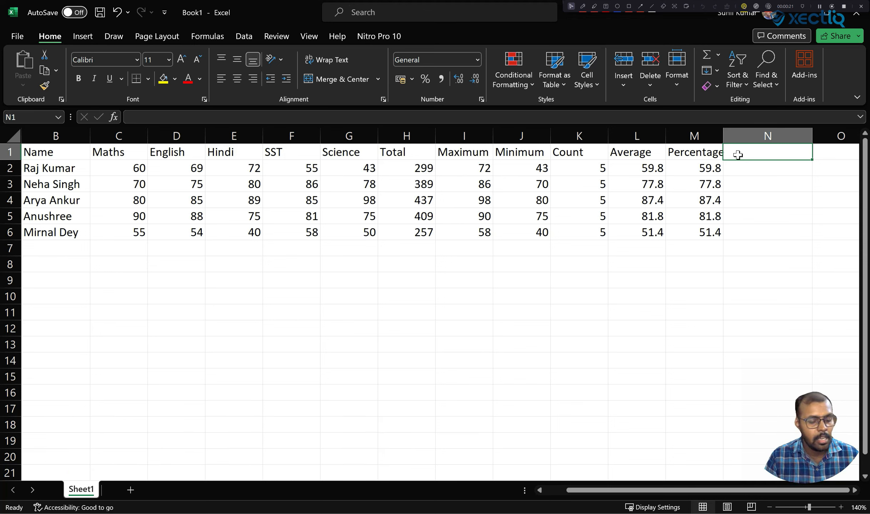
text(Pass)
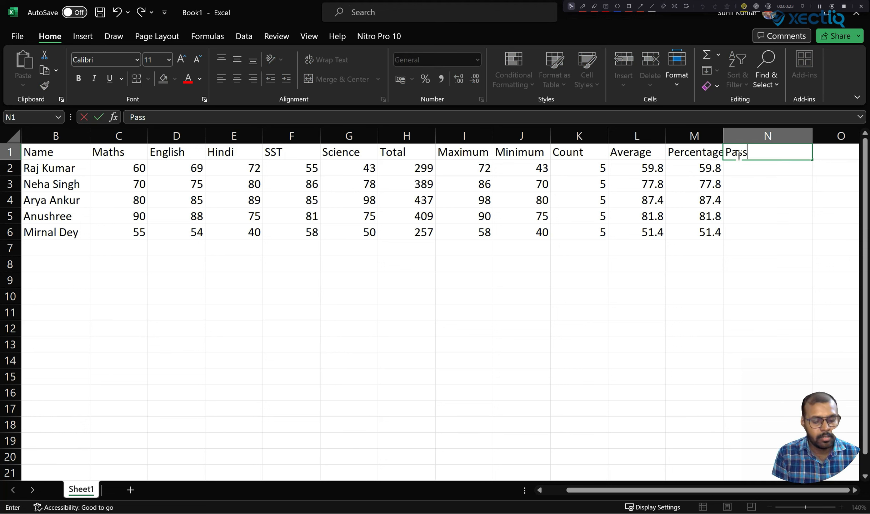
text(/ Fail)
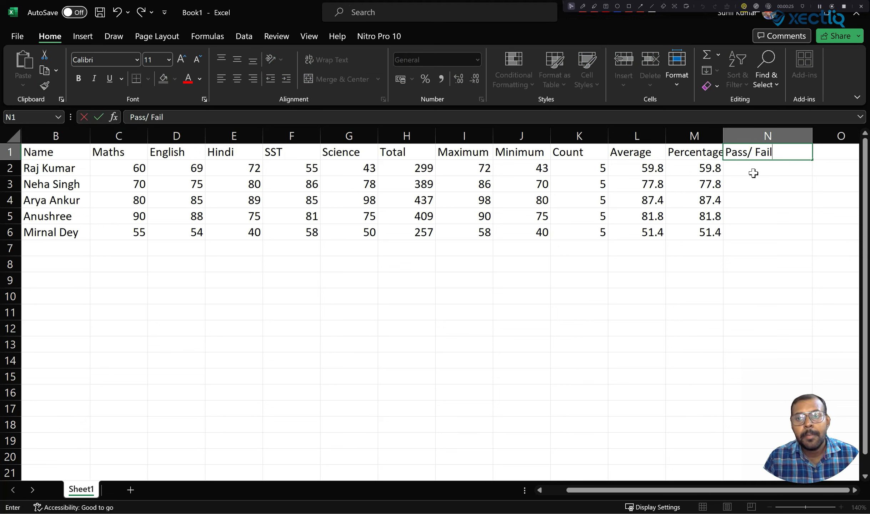
key(Return)
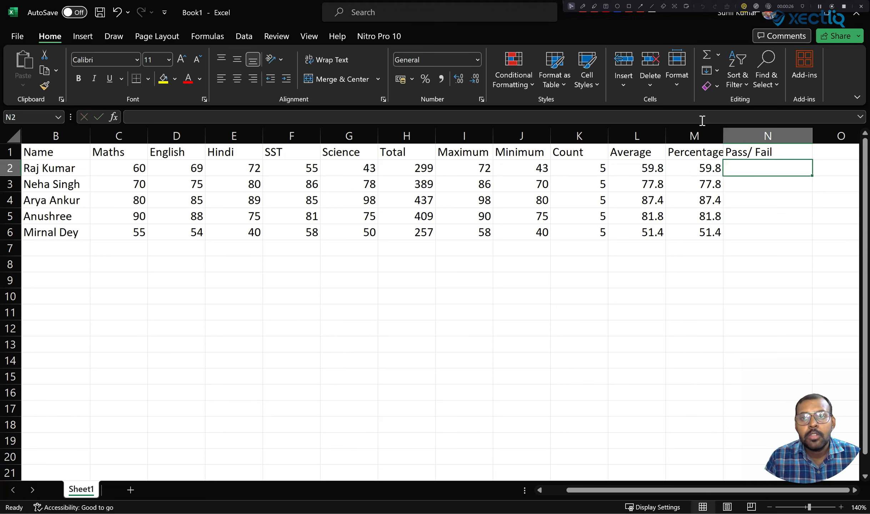
Step: Handwrite the pass condition ">= 33 %" on a blank whiteboard, and clear it to return to the worksheet
click(675, 8)
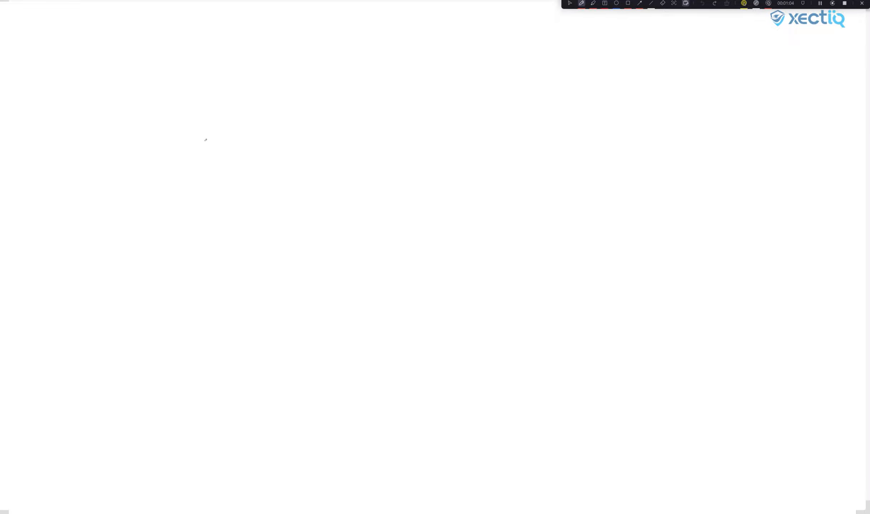
mouse_move(194, 129)
mouse_down()
mouse_move(209, 128)
mouse_move(196, 170)
mouse_up()
mouse_move(221, 140)
mouse_down()
mouse_move(237, 143)
mouse_move(253, 164)
mouse_up()
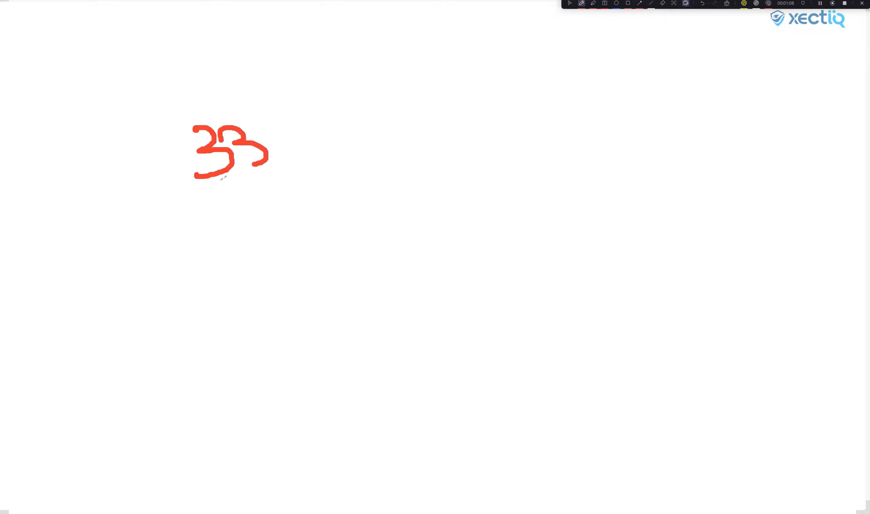
drag(177, 205, 345, 166)
drag(310, 111, 315, 114)
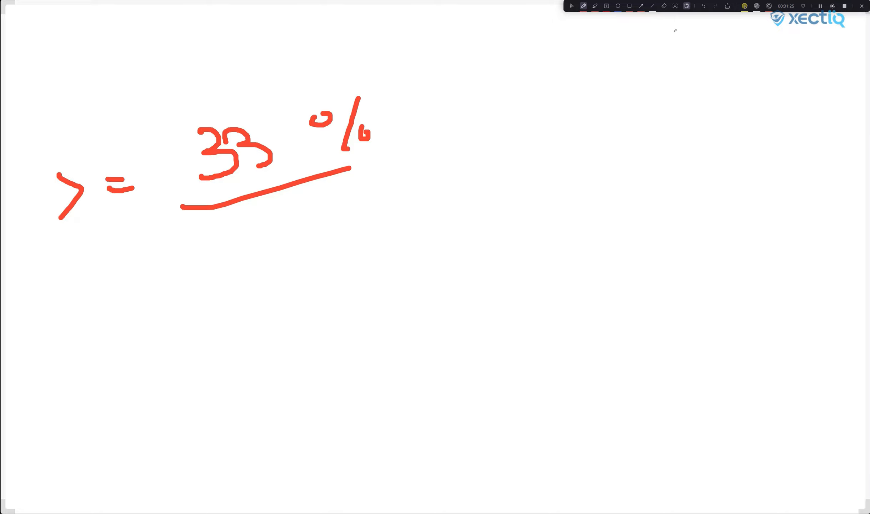
click(675, 5)
click(686, 6)
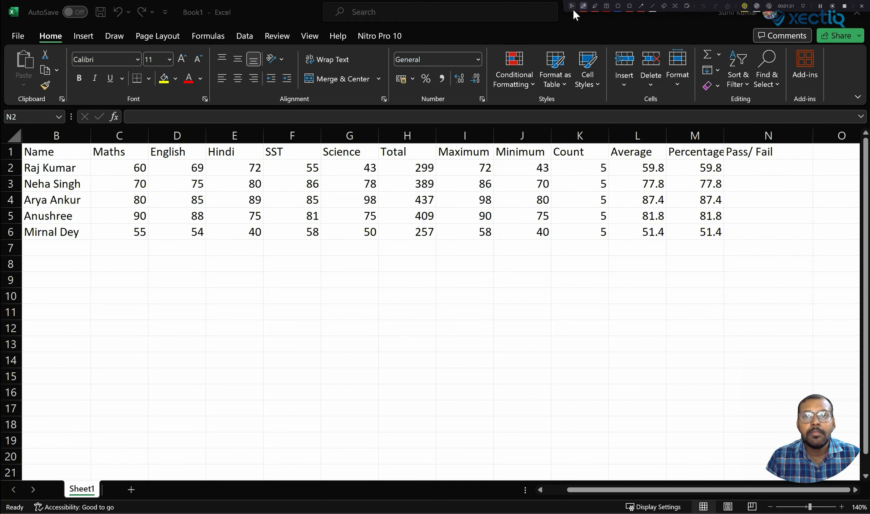
Step: Start an IF formula in N2 with the logical test M2>=33 on the Percentage value
double_click(738, 167)
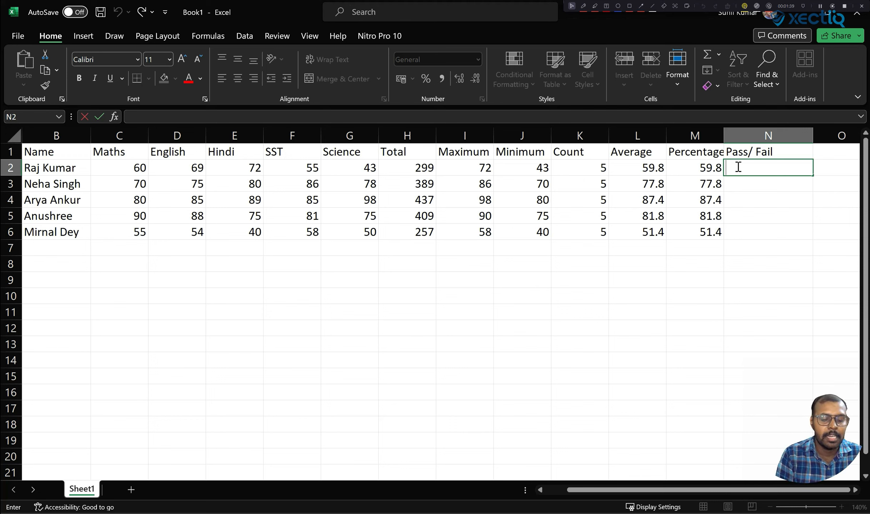
text(=)
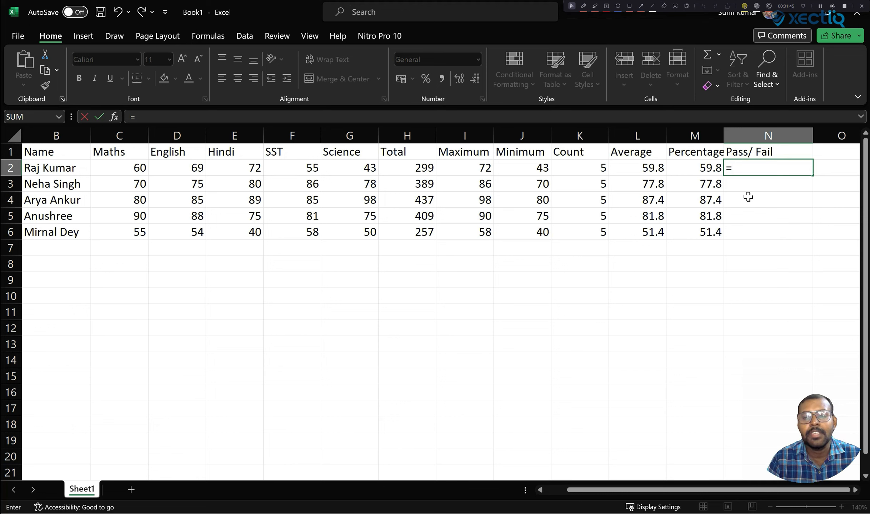
text(i)
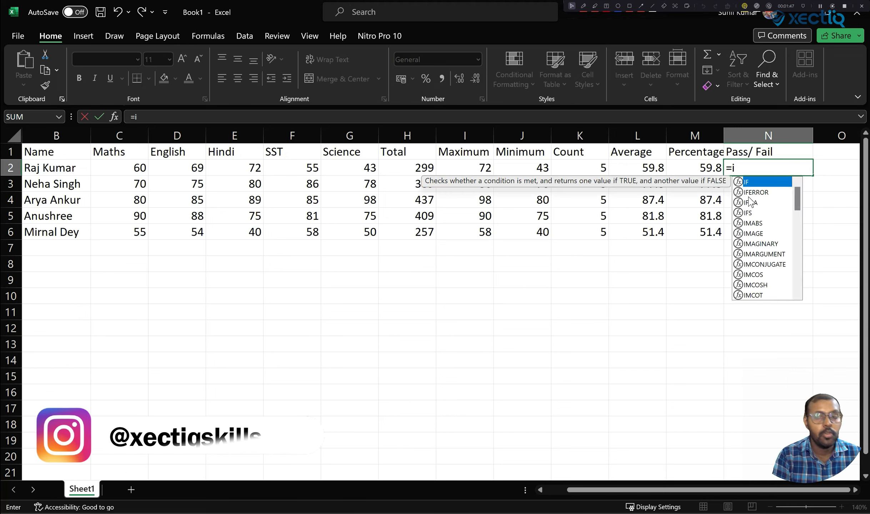
text(f)
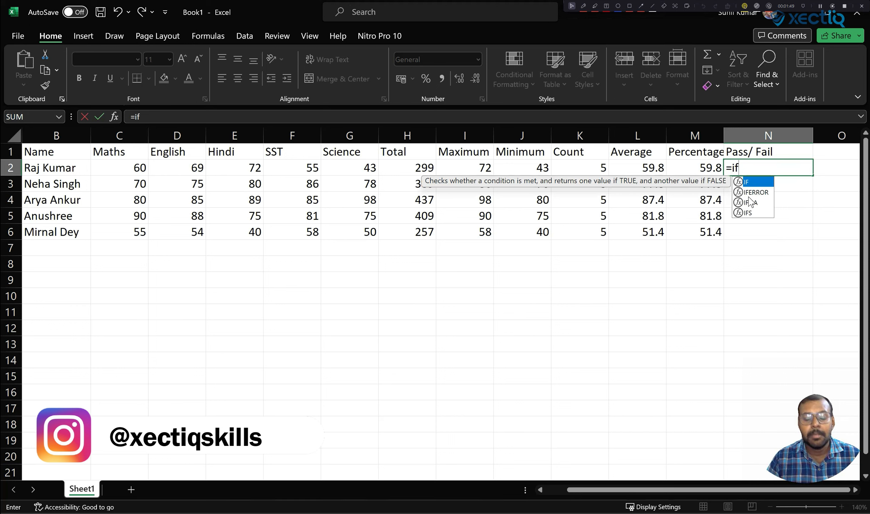
text(()
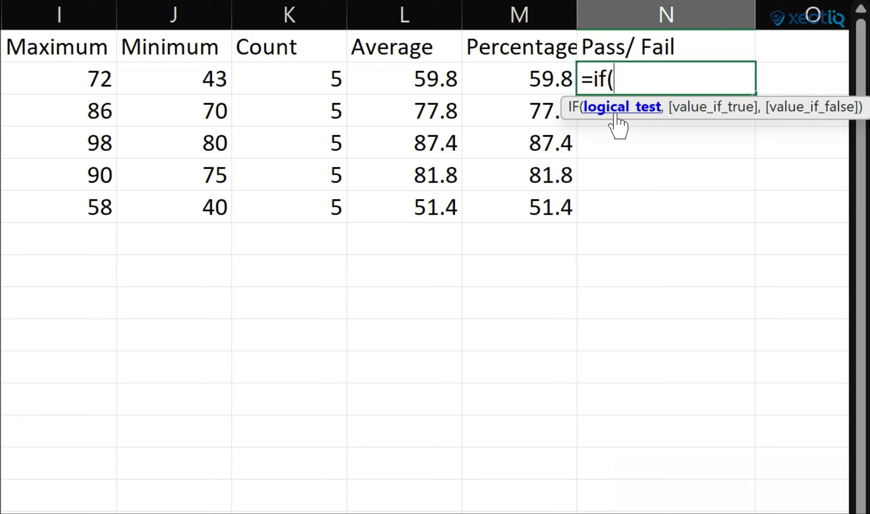
click(530, 79)
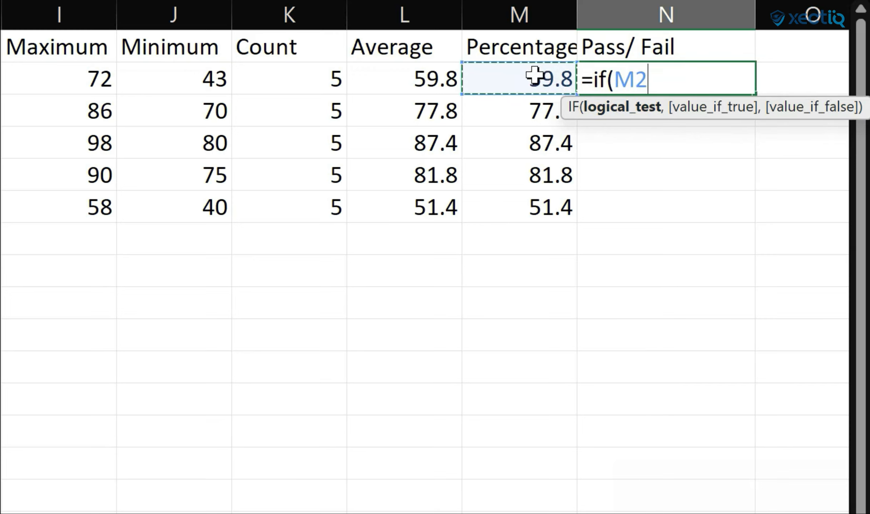
text(>)
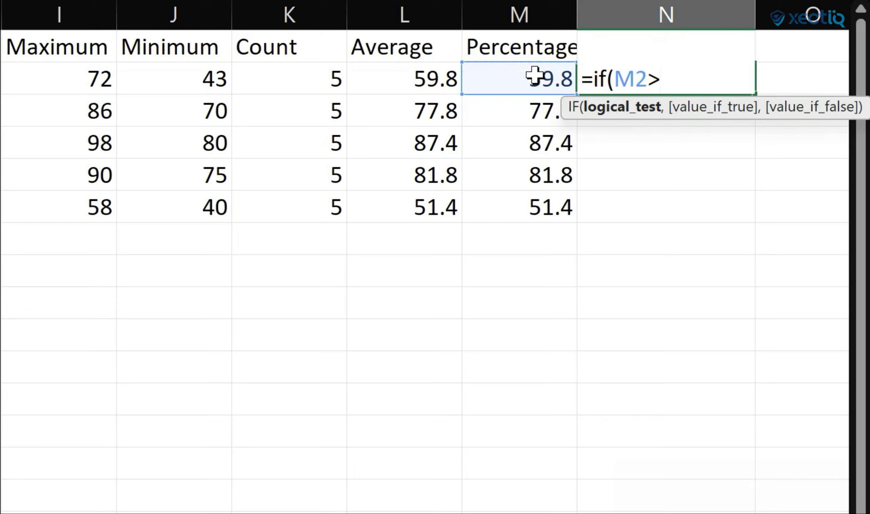
text(=33)
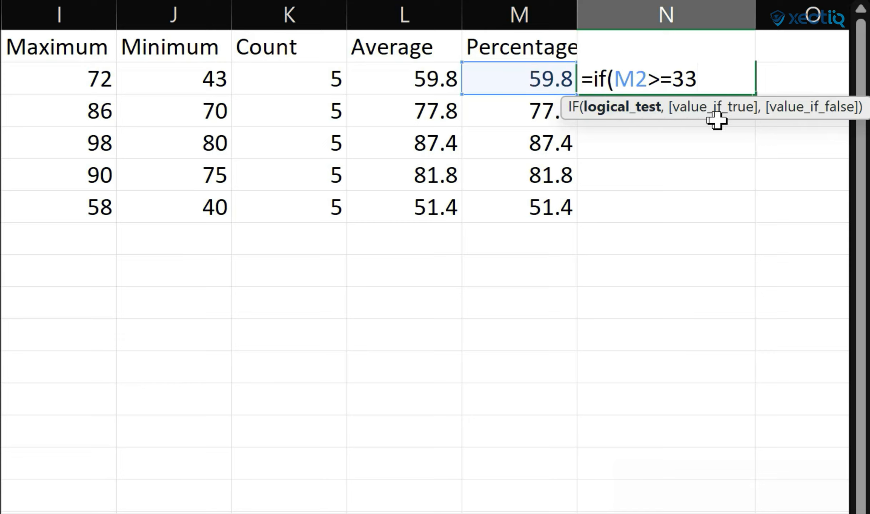
text(,)
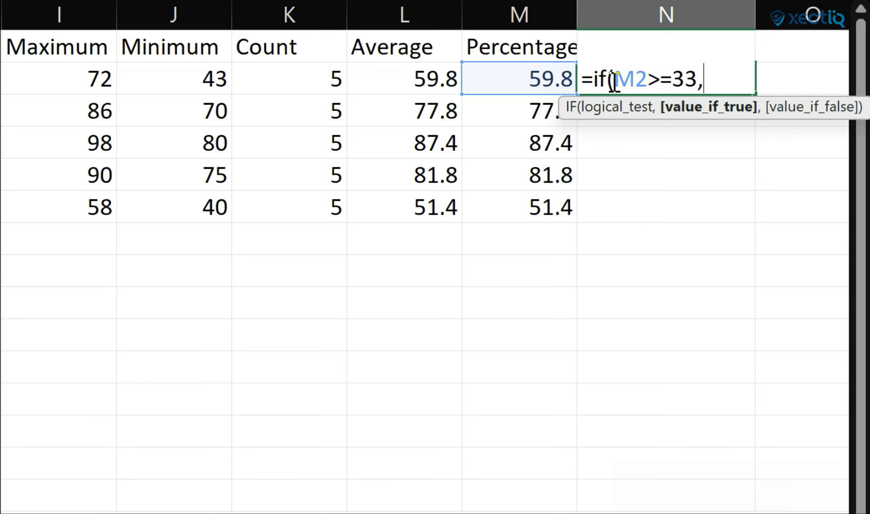
Step: Complete the N2 formula with Pass as the value if true and Fail as the value if false, without quotation marks
text(Pass)
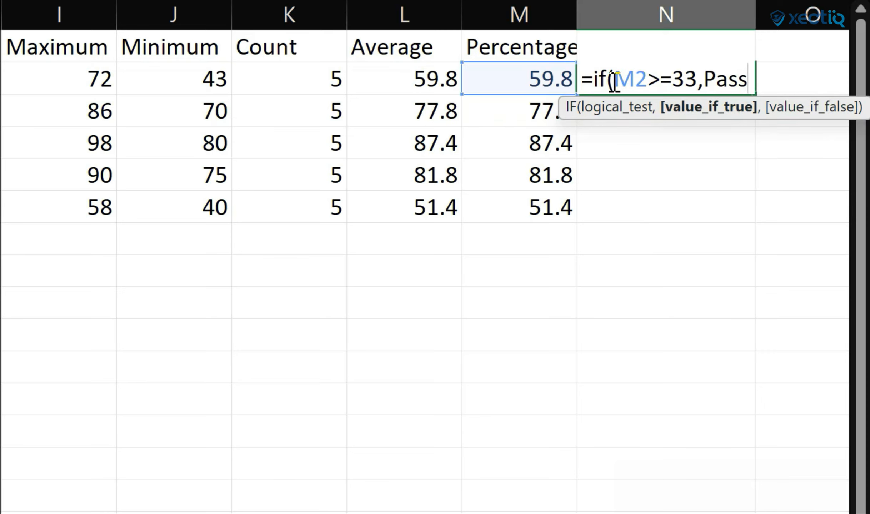
text(,)
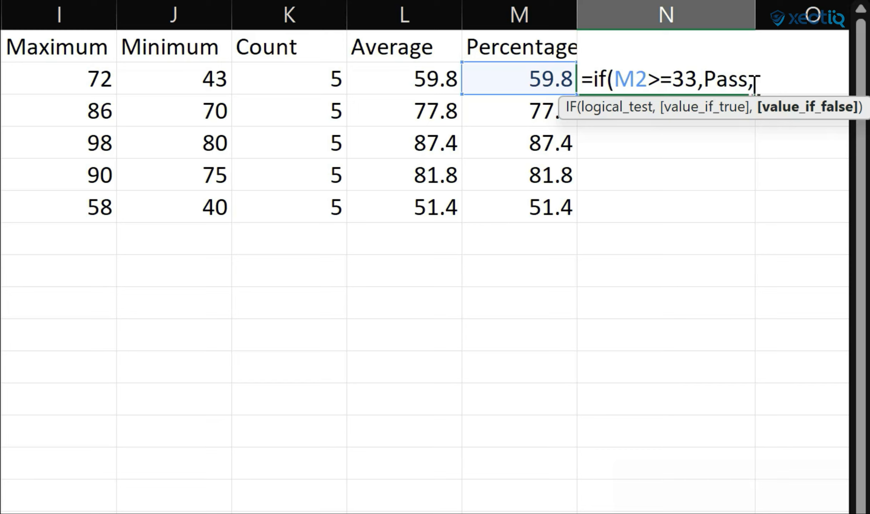
text(Fail")
key(BackSpace)
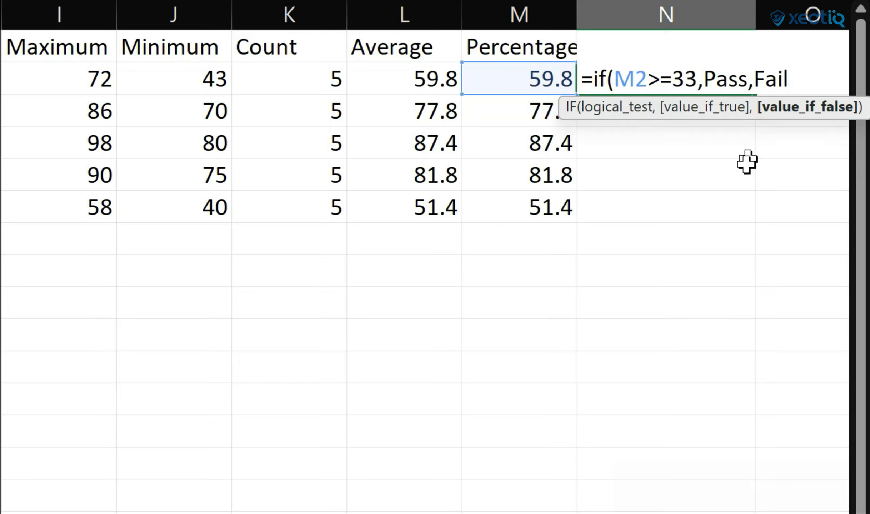
text())
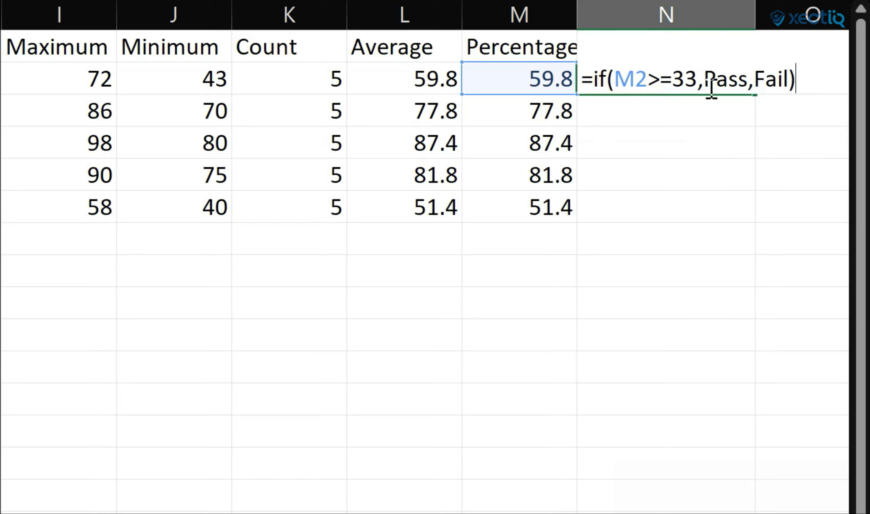
Step: Enclose Pass and Fail in double quotation marks in the N2 formula, and fill the formula down through N6
click(705, 79)
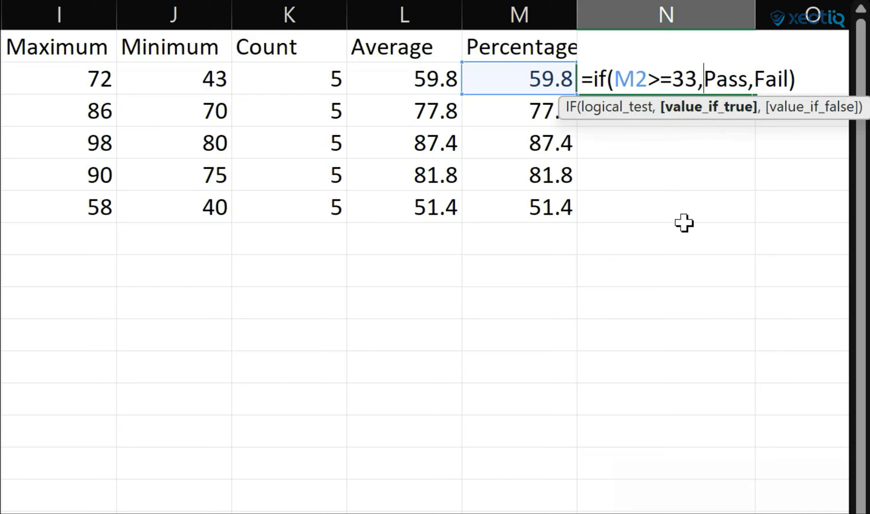
text("Pass)
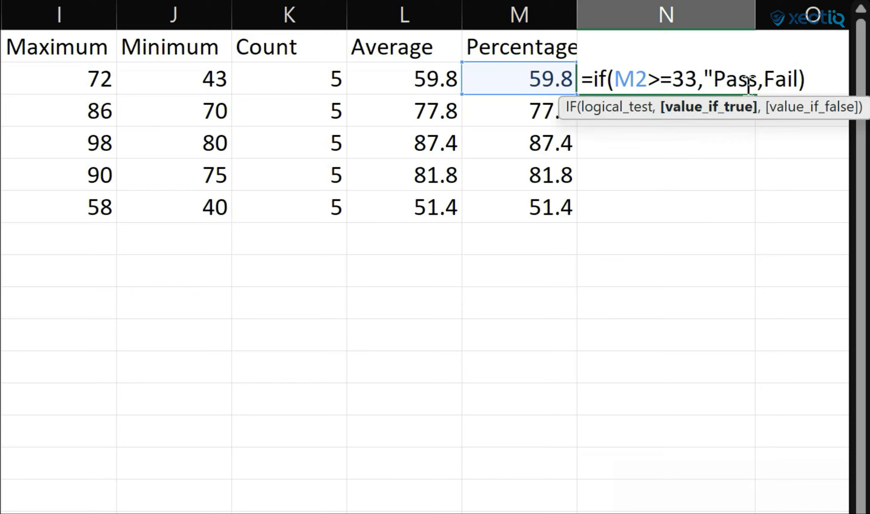
text(")
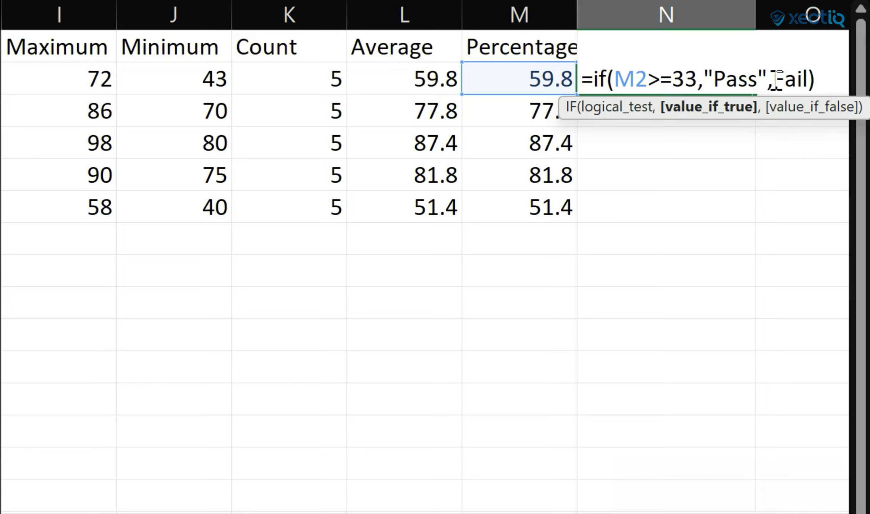
click(773, 79)
text(",)
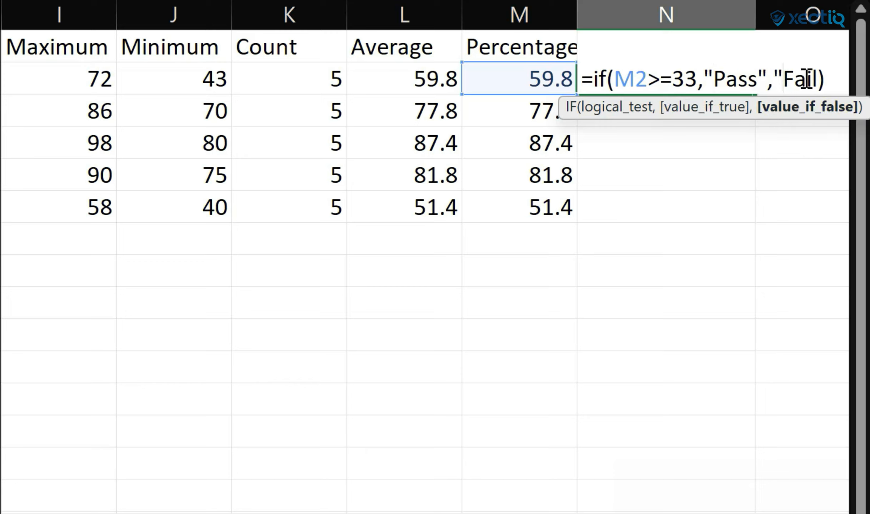
text(")
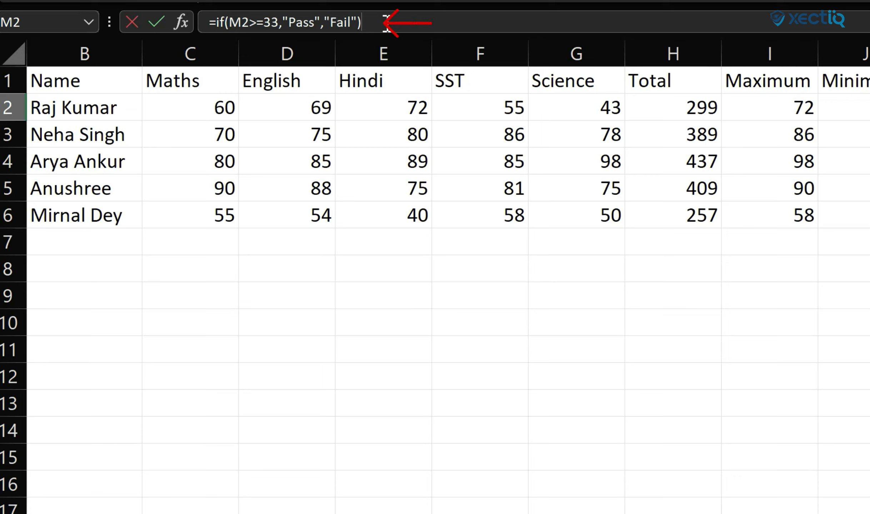
key(Return)
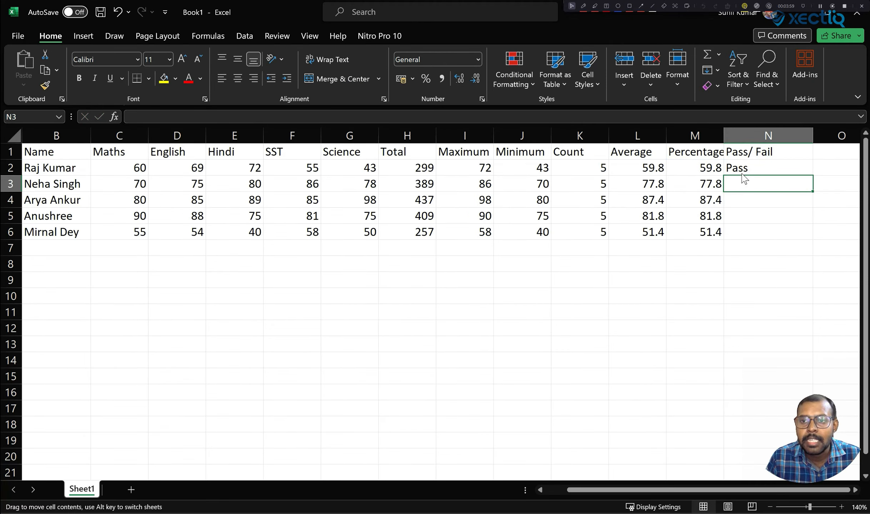
click(774, 169)
drag(812, 176, 805, 236)
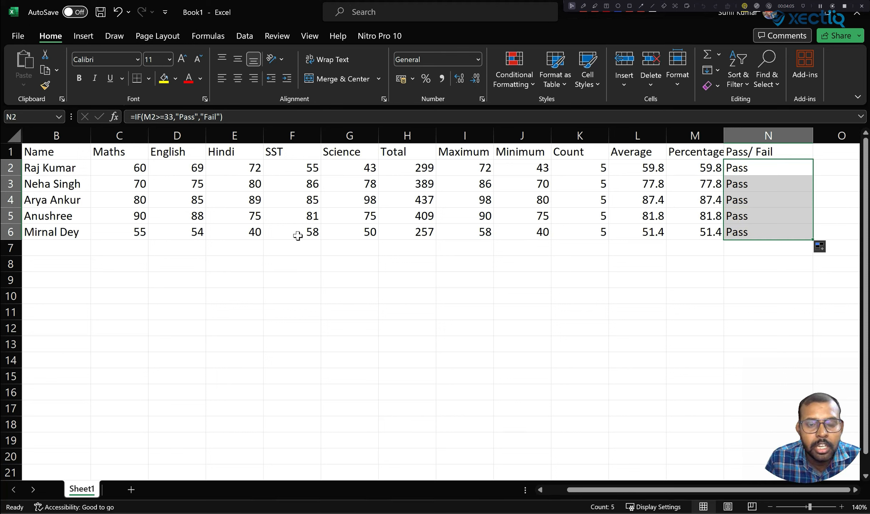
Step: Set the row 6 marks to 20 in SST, 13 in Hindi and 13 in Maths, and check that row's percentage and pass/fail cells
click(298, 235)
text(20)
click(248, 233)
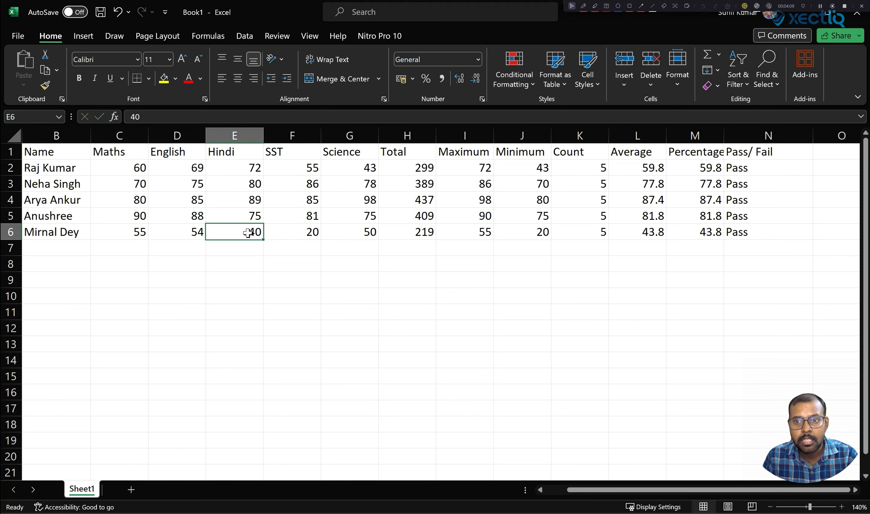
text(13)
click(262, 269)
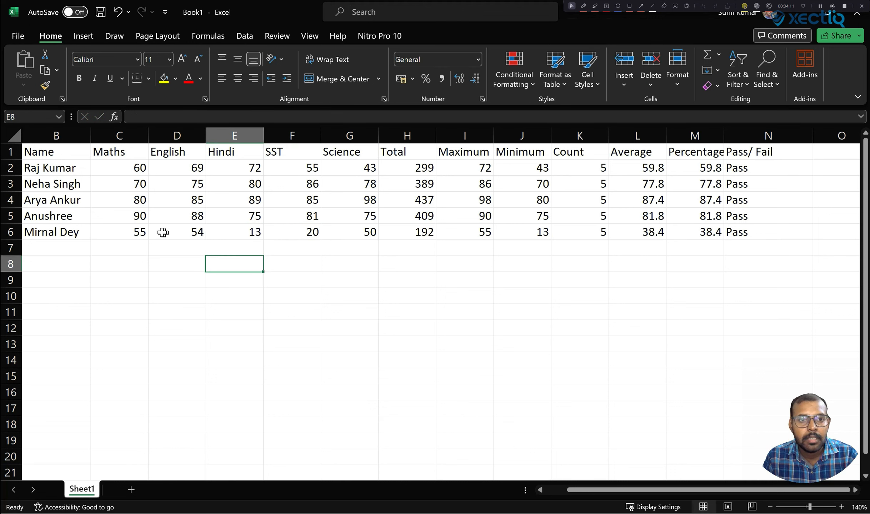
click(140, 233)
text(13)
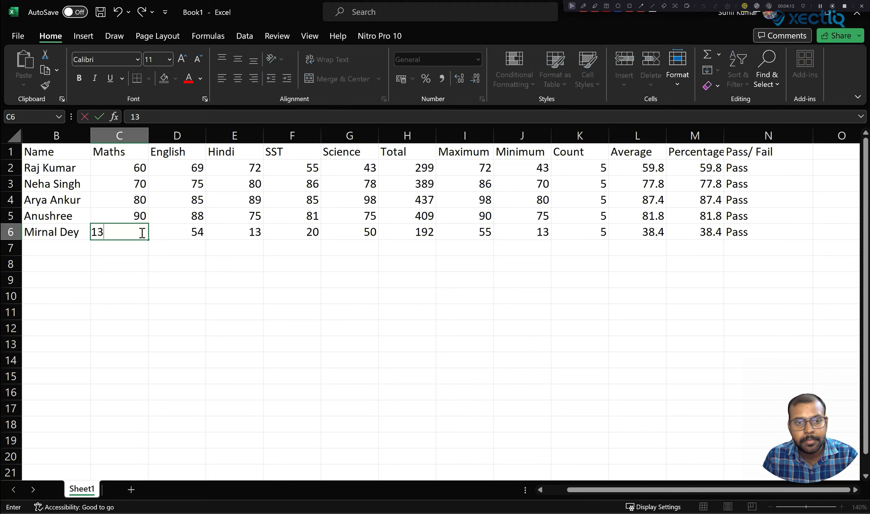
click(172, 270)
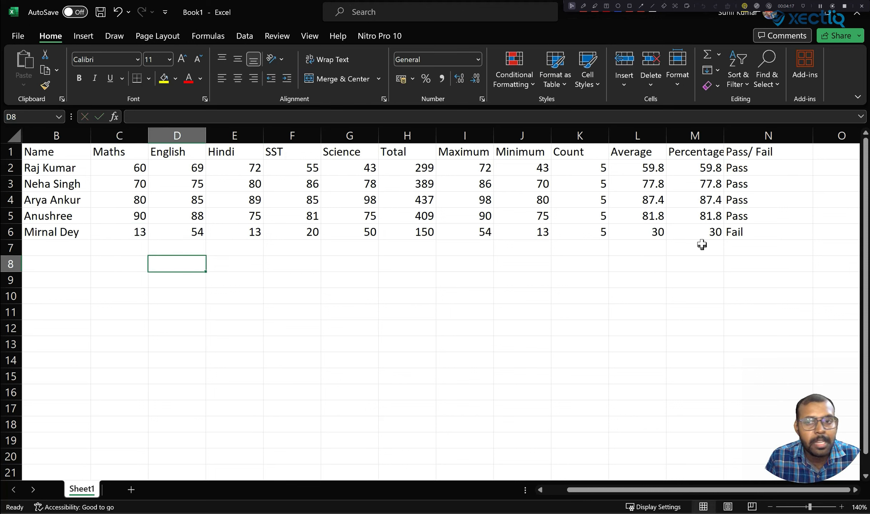
click(713, 232)
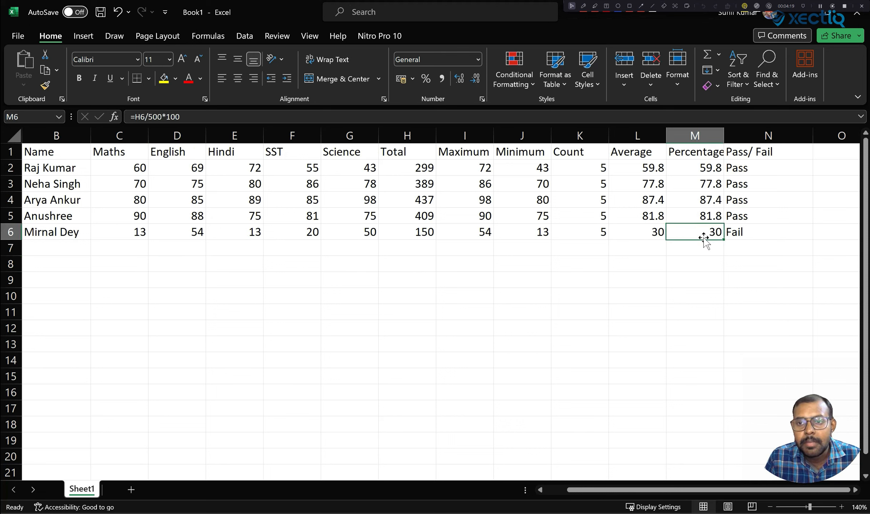
click(748, 232)
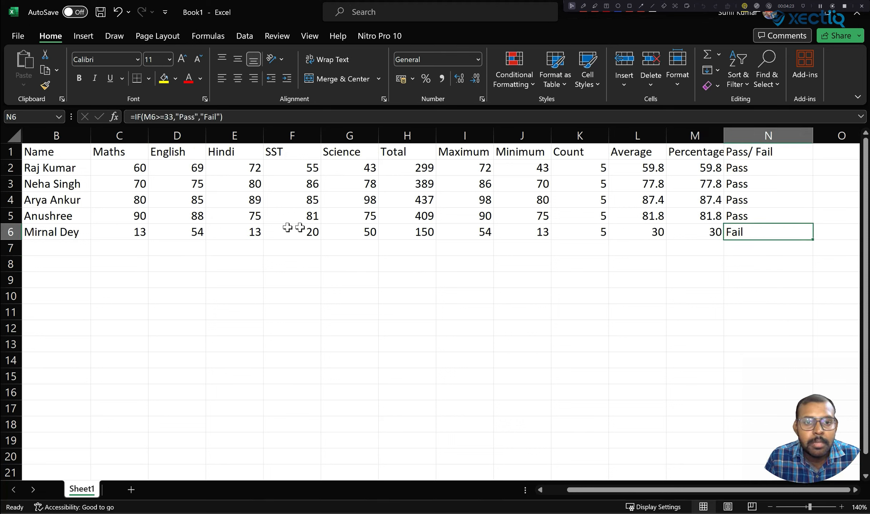
Step: Set the Hindi mark in row 6 to 50 and check that row's recalculated result
click(258, 230)
text(50)
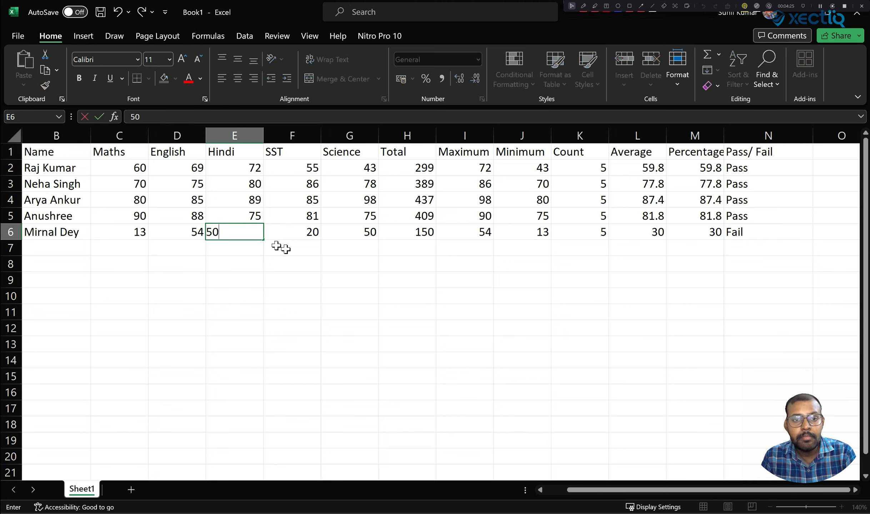
click(357, 292)
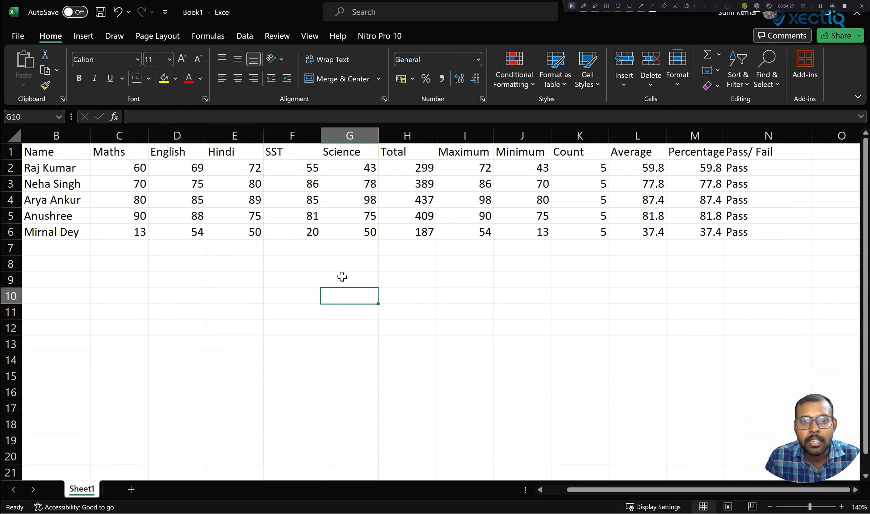
click(521, 279)
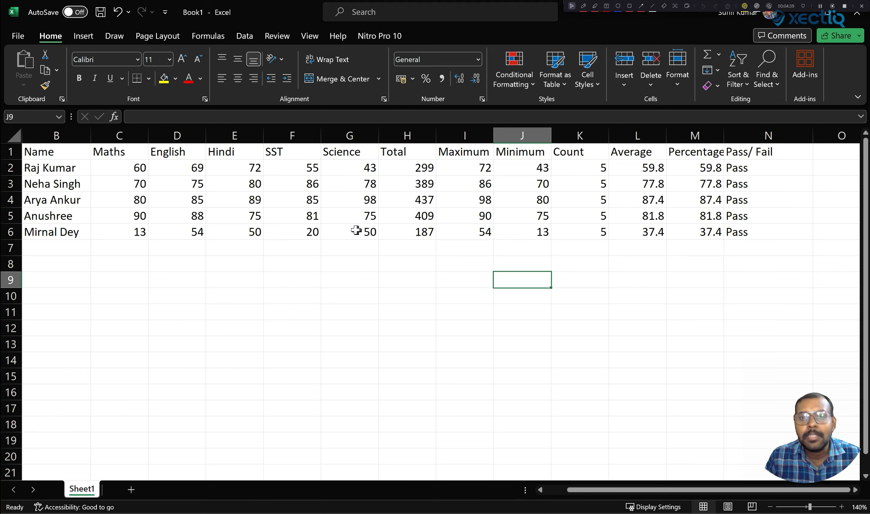
Step: Set the Hindi mark in row 6 to 23
click(258, 231)
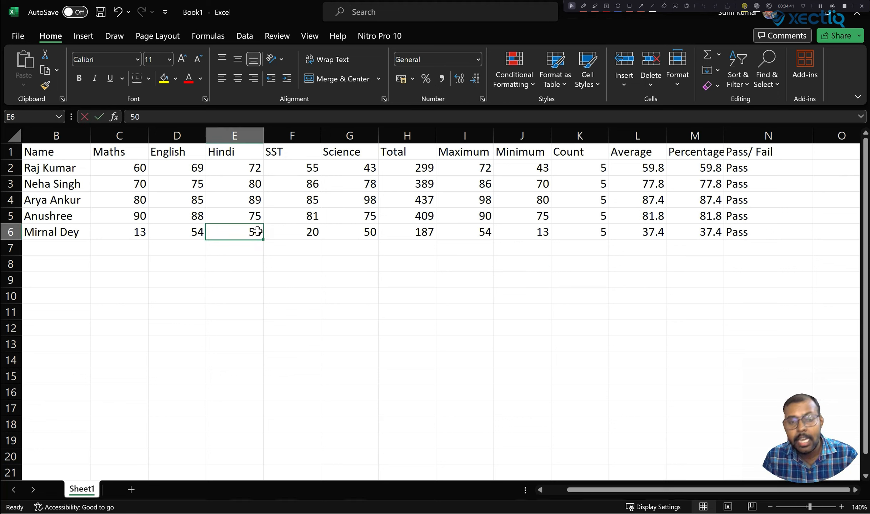
text(23)
click(333, 279)
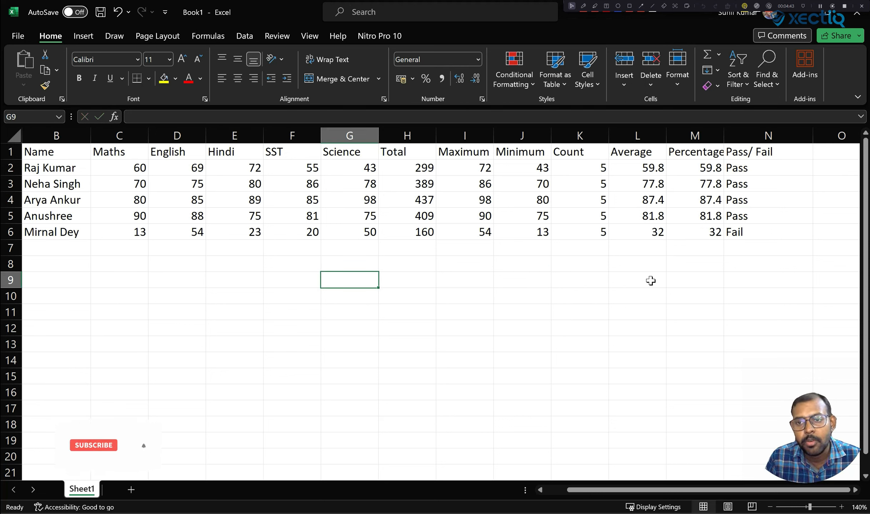
Step: Add the column header Divison in O1, beside the Pass/ Fail column
click(669, 492)
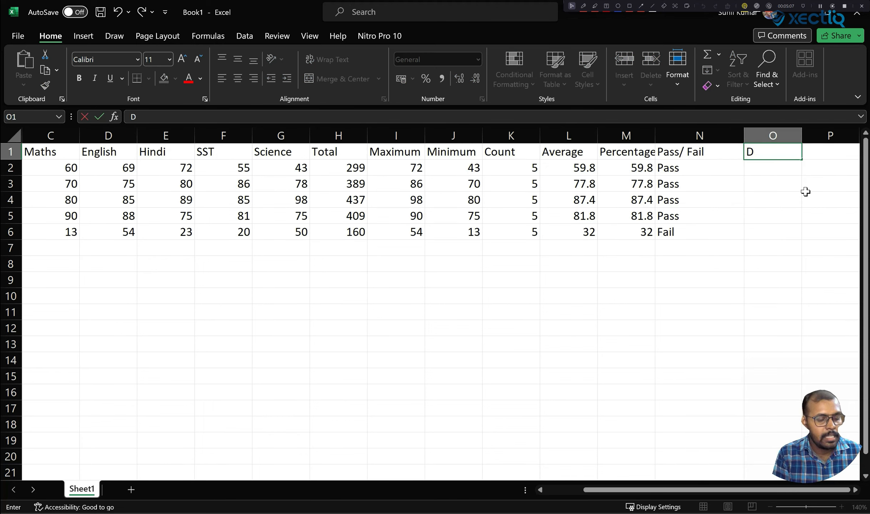
text(ivison)
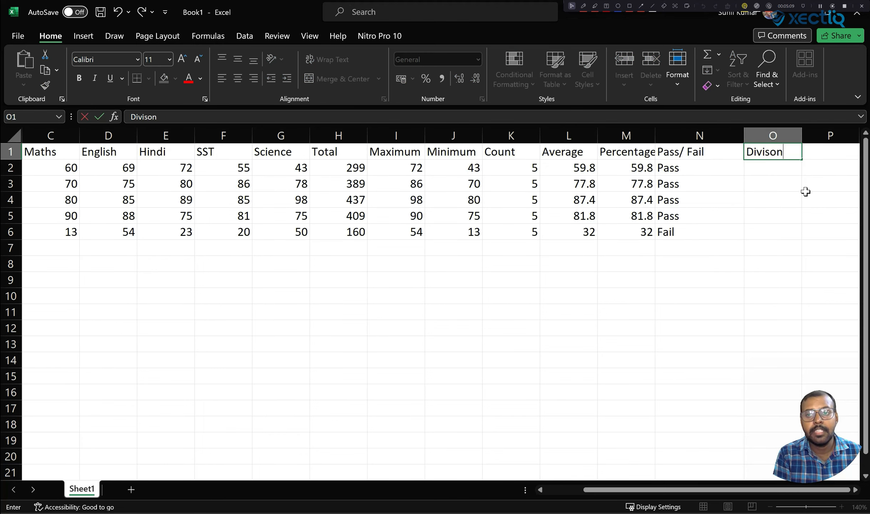
click(785, 216)
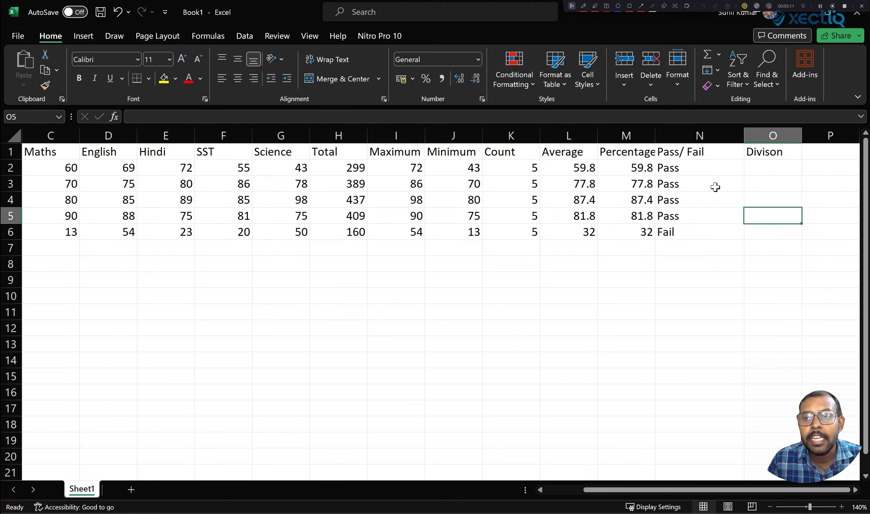
Step: Open a blank whiteboard and handwrite an underlined Percentage heading in green pen
click(677, 5)
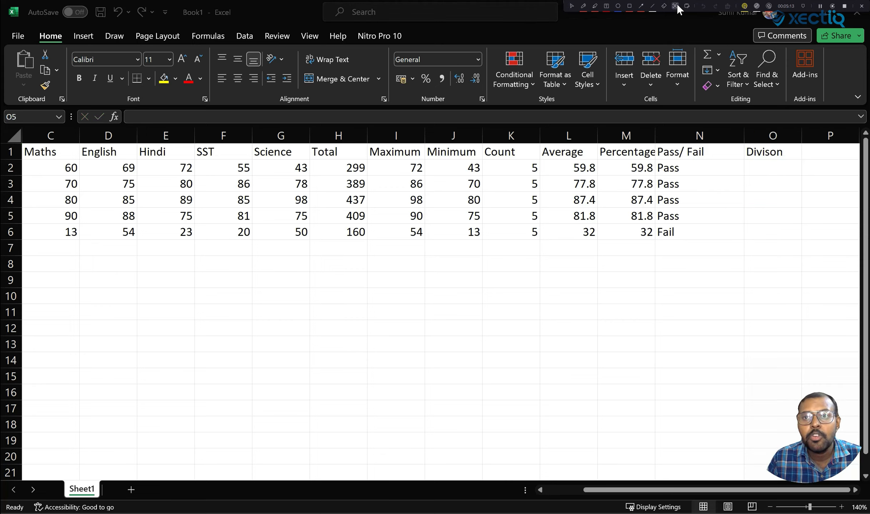
click(686, 6)
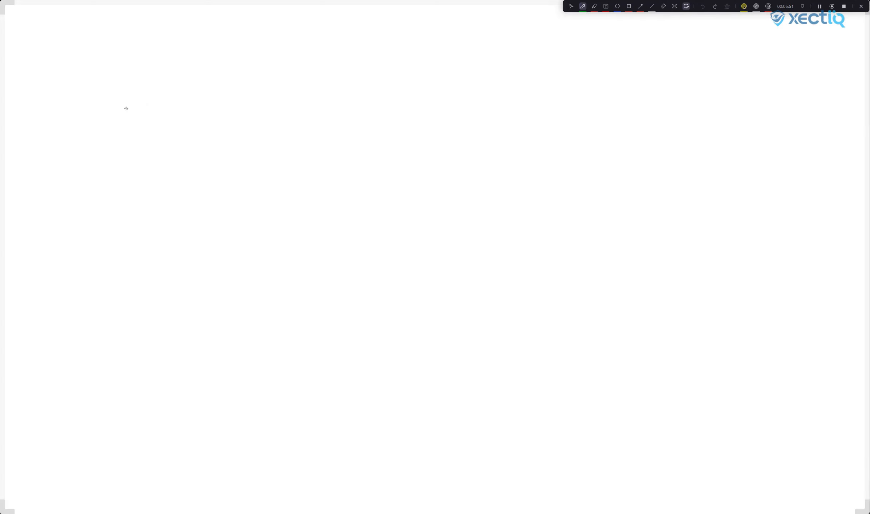
mouse_move(120, 90)
mouse_down()
mouse_move(120, 125)
mouse_move(122, 91)
mouse_move(134, 93)
mouse_move(123, 105)
mouse_move(159, 103)
mouse_move(168, 124)
mouse_up()
drag(177, 101, 189, 122)
click(216, 95)
drag(215, 96, 323, 123)
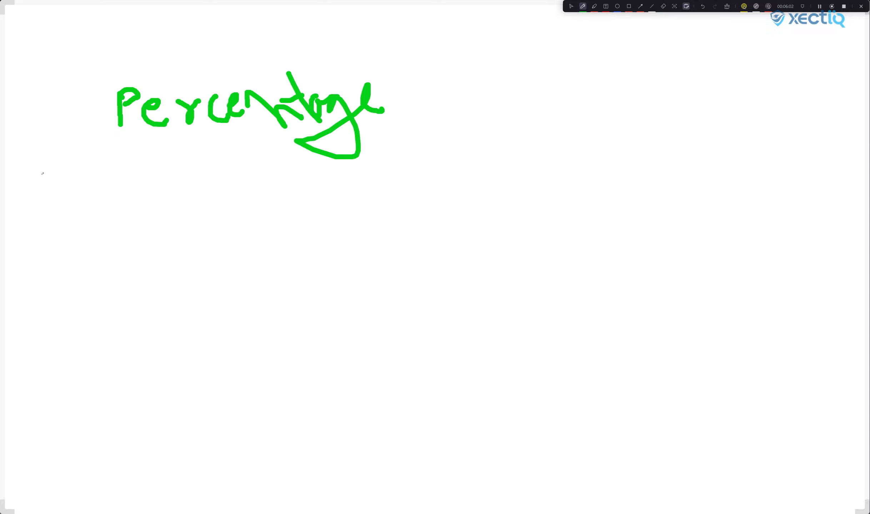
drag(68, 167, 477, 147)
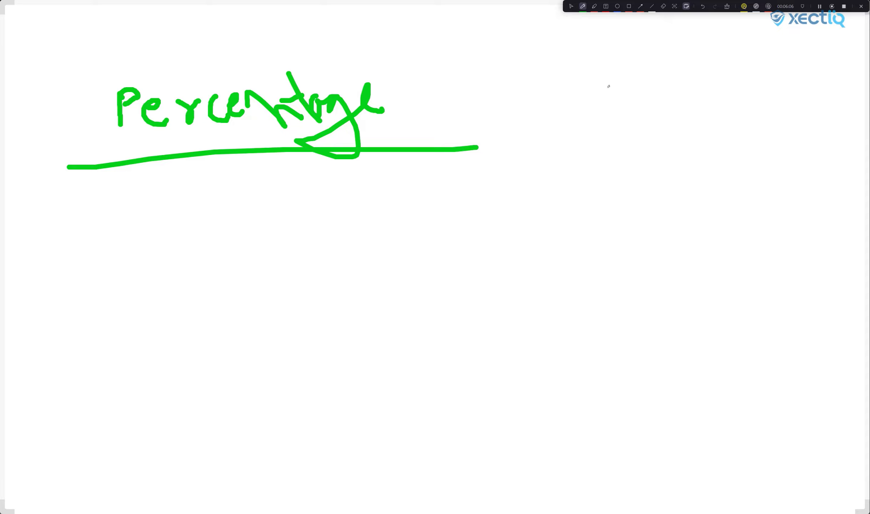
Step: Handwrite the heading Division beside the Percentage heading on the whiteboard
mouse_move(609, 96)
mouse_down()
mouse_move(666, 113)
mouse_move(624, 127)
mouse_move(653, 128)
mouse_up()
mouse_move(675, 114)
mouse_down()
mouse_move(680, 124)
mouse_move(705, 102)
mouse_up()
drag(714, 107, 718, 119)
mouse_move(753, 101)
mouse_down()
mouse_move(728, 122)
mouse_move(771, 111)
mouse_up()
drag(778, 109, 817, 104)
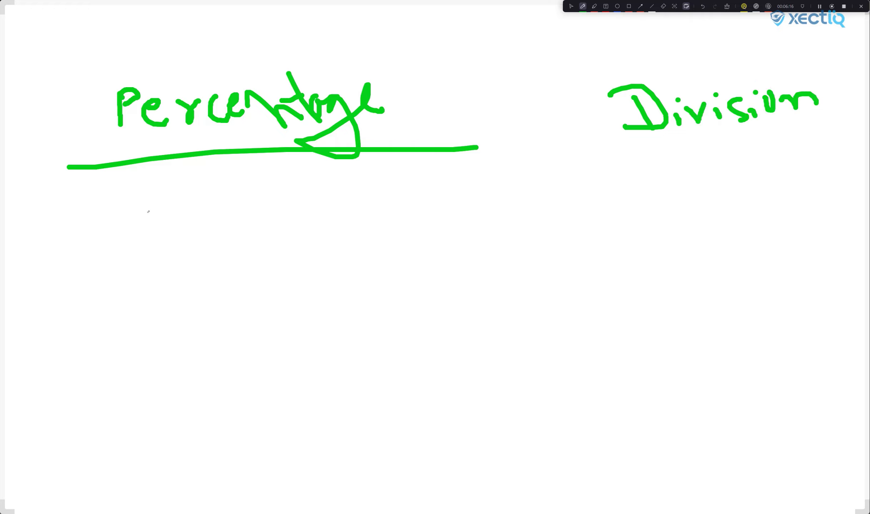
Step: Handwrite the first criterion on the whiteboard: >=60 under Percentage and First under Division
mouse_move(133, 212)
mouse_down()
mouse_move(155, 247)
mouse_move(147, 258)
mouse_up()
click(193, 223)
mouse_move(192, 223)
mouse_down()
mouse_move(211, 224)
mouse_move(219, 236)
mouse_up()
mouse_move(265, 210)
mouse_down()
mouse_move(254, 229)
mouse_move(290, 230)
mouse_move(297, 216)
mouse_up()
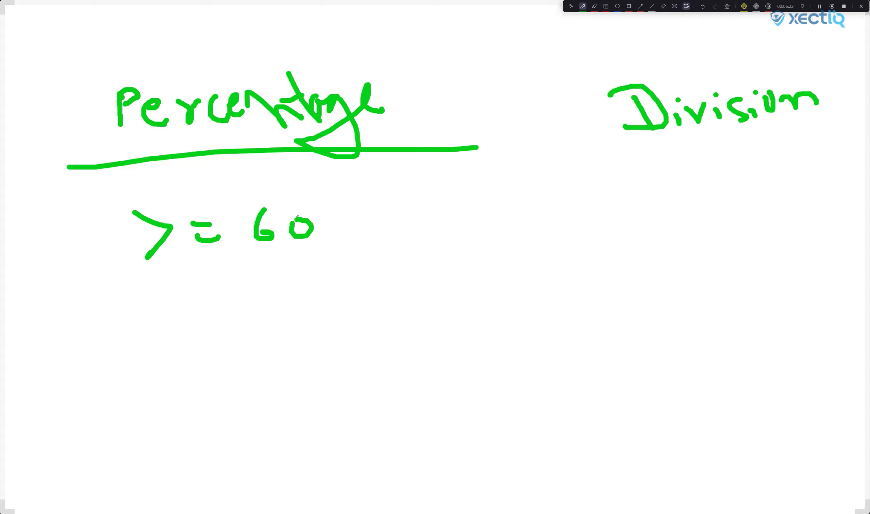
drag(647, 189, 669, 176)
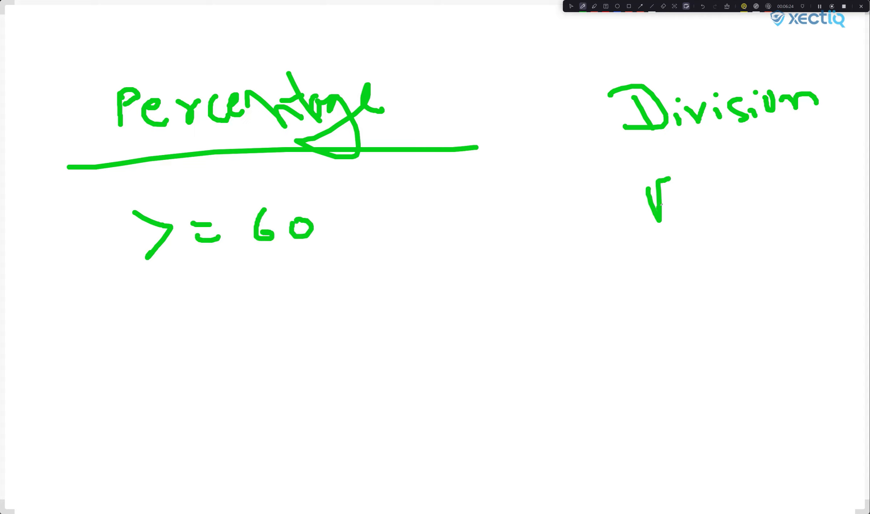
drag(660, 209, 679, 205)
mouse_move(693, 201)
mouse_down()
mouse_move(695, 215)
mouse_move(728, 193)
mouse_move(720, 212)
mouse_up()
click(691, 193)
drag(762, 189, 746, 213)
mouse_move(764, 164)
mouse_down()
mouse_move(766, 185)
mouse_move(787, 206)
mouse_move(775, 182)
mouse_up()
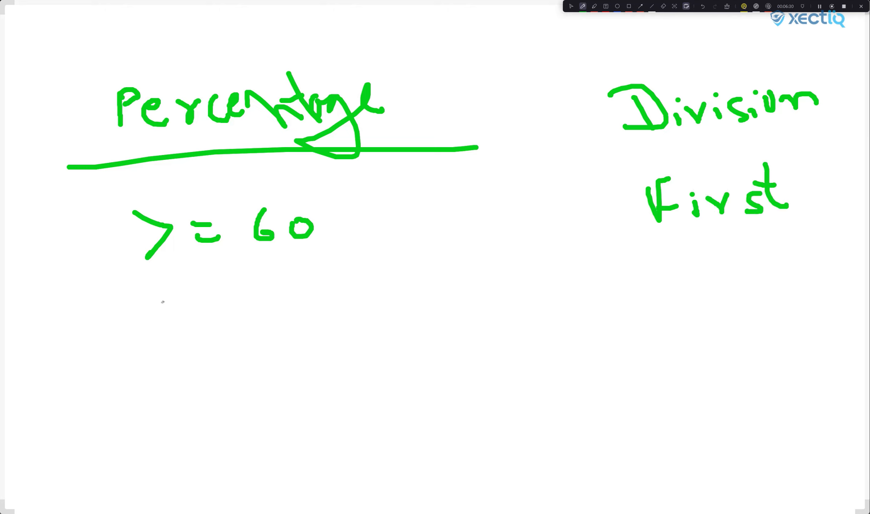
Step: Handwrite the second criterion on the whiteboard: >=45 under Percentage and Second under Division
drag(154, 301, 143, 341)
mouse_move(197, 317)
mouse_down()
mouse_move(241, 326)
mouse_move(284, 302)
mouse_move(297, 327)
mouse_up()
mouse_move(313, 298)
mouse_down()
mouse_move(323, 321)
mouse_move(359, 291)
mouse_up()
mouse_move(675, 274)
mouse_down()
mouse_move(658, 284)
mouse_move(652, 307)
mouse_move(687, 289)
mouse_move(710, 313)
mouse_move(736, 295)
mouse_up()
mouse_move(743, 303)
mouse_down()
mouse_move(764, 300)
mouse_move(778, 312)
mouse_up()
mouse_move(798, 265)
mouse_down()
mouse_move(809, 311)
mouse_move(793, 305)
mouse_up()
Step: Handwrite the third criterion on the whiteboard: >=33 under Percentage and Third under Division
mouse_move(152, 382)
mouse_down()
mouse_move(157, 412)
mouse_move(205, 396)
mouse_move(219, 408)
mouse_move(282, 380)
mouse_move(250, 415)
mouse_up()
mouse_move(301, 384)
mouse_down()
mouse_move(338, 400)
mouse_move(313, 411)
mouse_up()
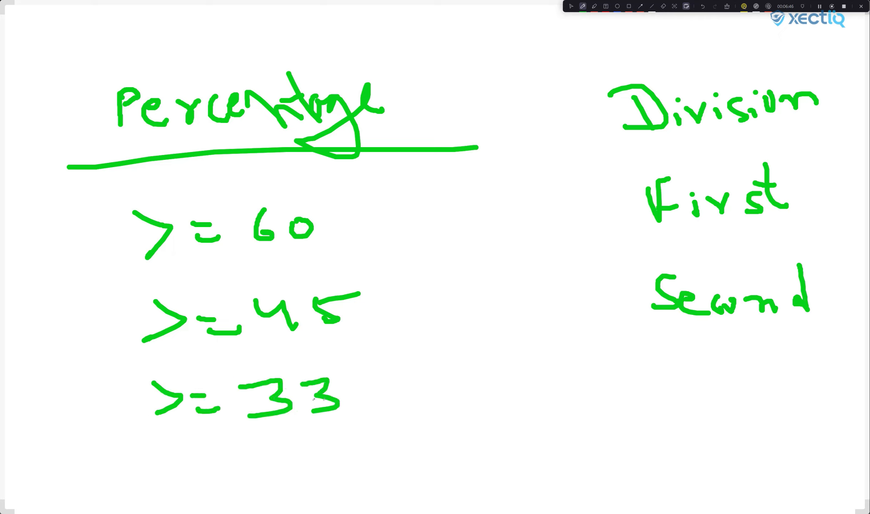
mouse_move(651, 352)
mouse_down()
mouse_move(710, 342)
mouse_move(681, 378)
mouse_move(696, 362)
mouse_move(735, 379)
mouse_move(728, 362)
mouse_up()
drag(782, 352, 773, 374)
mouse_move(755, 348)
mouse_down()
mouse_move(773, 364)
mouse_move(814, 369)
mouse_up()
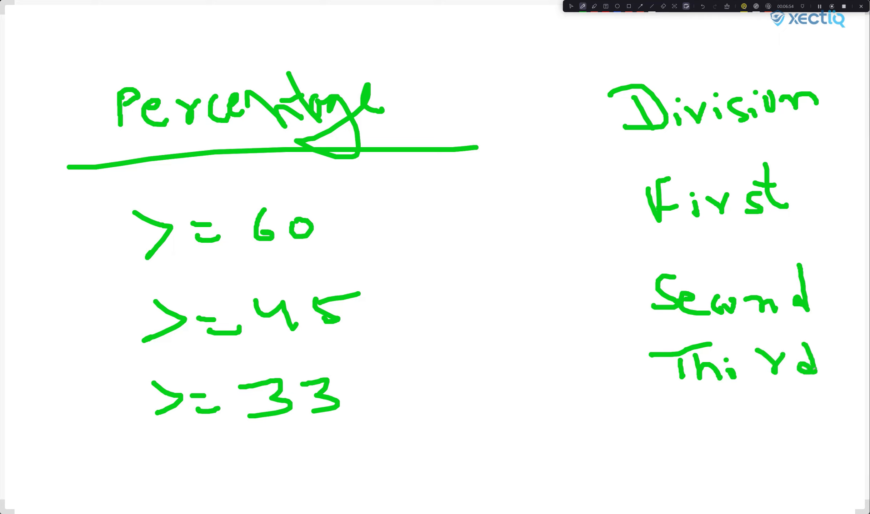
Step: Handwrite the last criterion on the whiteboard: <33 under Percentage and Fail under Division
mouse_move(246, 456)
mouse_down()
mouse_move(264, 488)
mouse_move(271, 484)
mouse_up()
mouse_move(281, 468)
mouse_down()
mouse_move(288, 459)
mouse_move(319, 480)
mouse_move(299, 486)
mouse_move(353, 471)
mouse_move(334, 481)
mouse_up()
mouse_move(679, 445)
mouse_down()
mouse_move(688, 475)
mouse_move(700, 435)
mouse_move(709, 461)
mouse_move(738, 480)
mouse_move(764, 473)
mouse_up()
click(746, 452)
drag(776, 420, 785, 470)
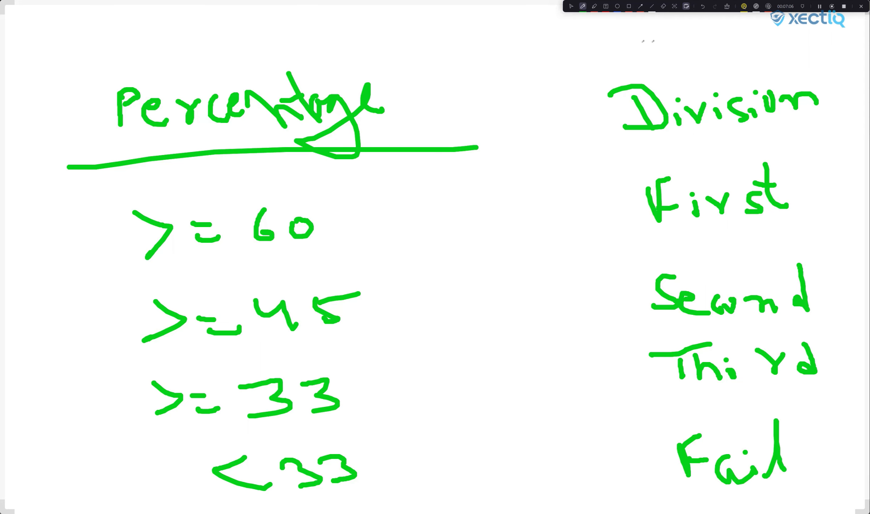
Step: Close the whiteboard and switch from the drawing pen back to the normal pointer over the Excel worksheet
click(685, 6)
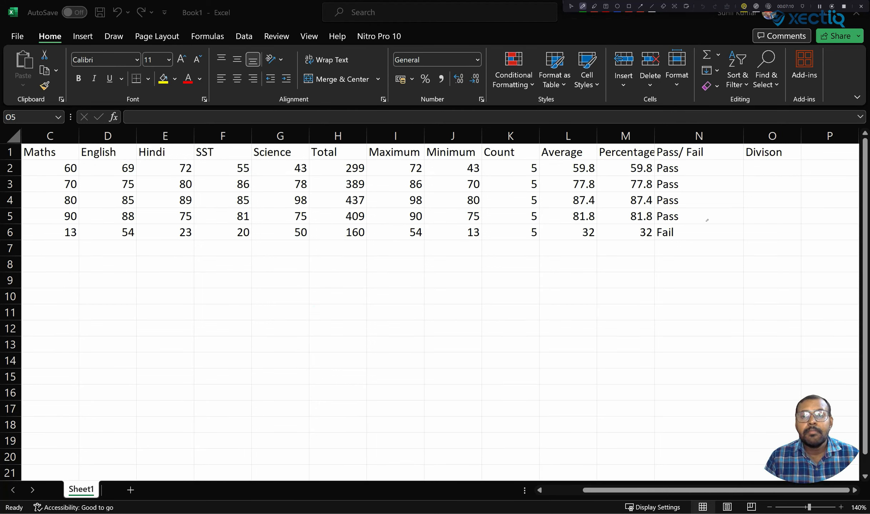
click(758, 173)
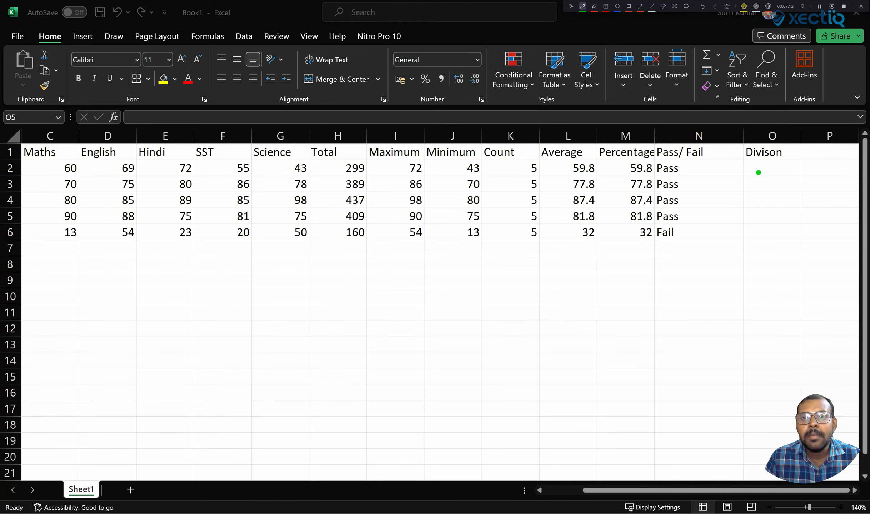
click(572, 6)
Step: Start an IF formula in O2 with the logical test M2>=60 and "First" as the value if true
click(760, 169)
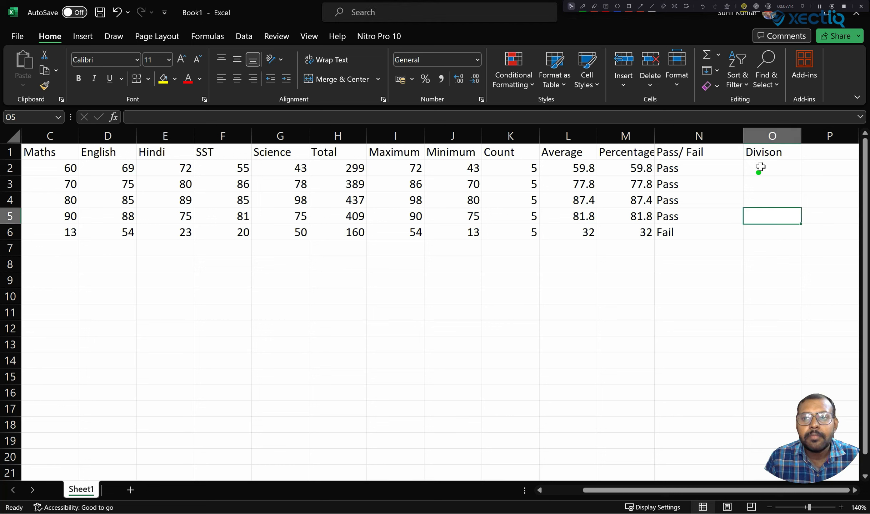
text(=)
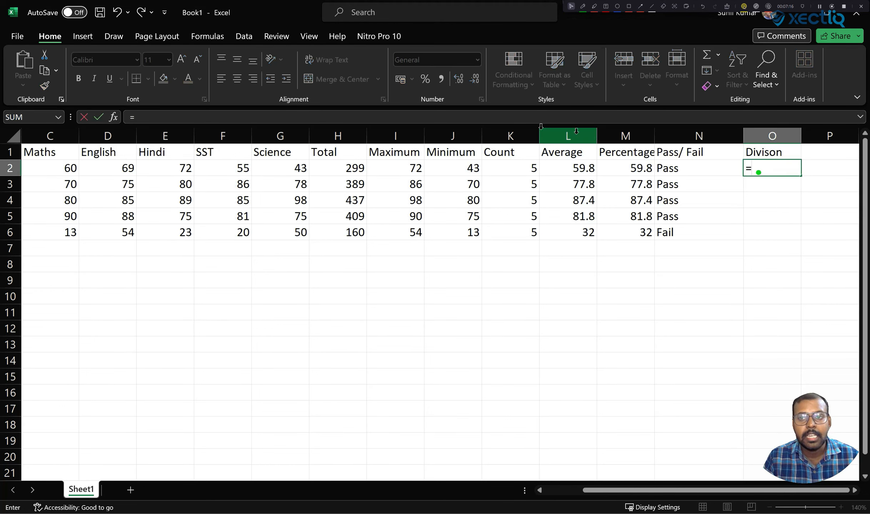
click(175, 117)
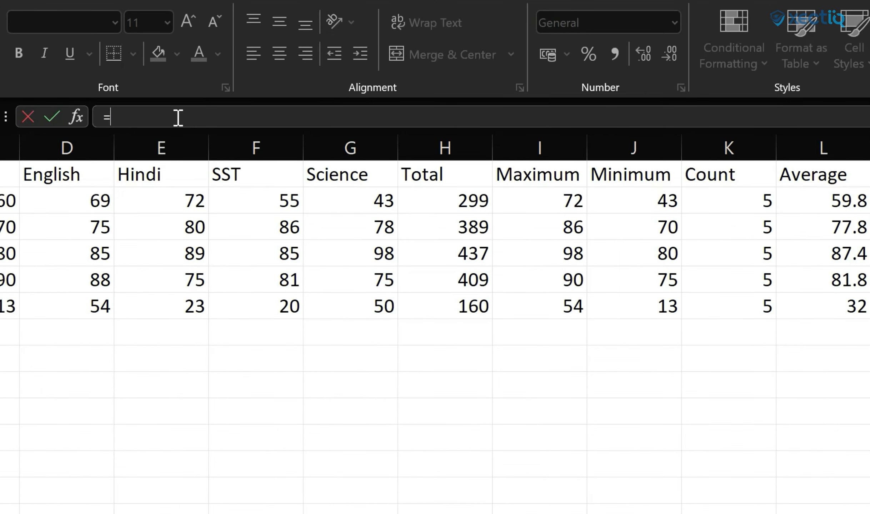
text(if)
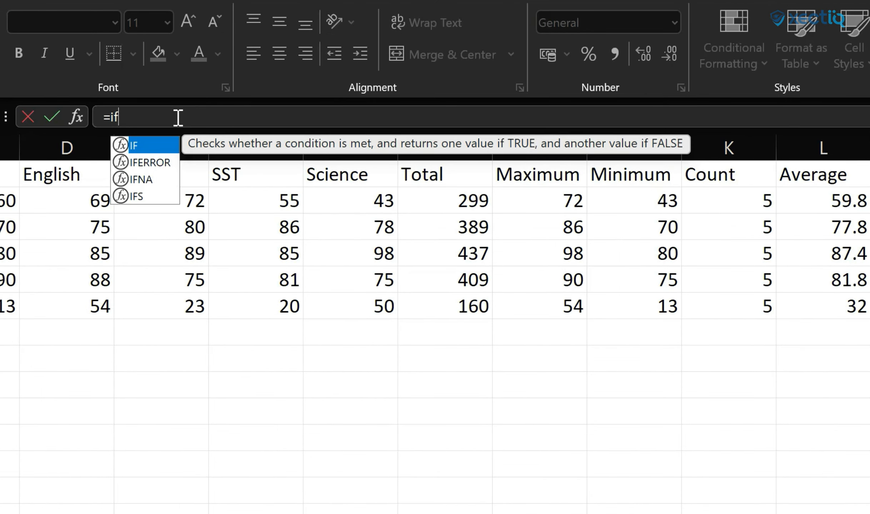
text(()
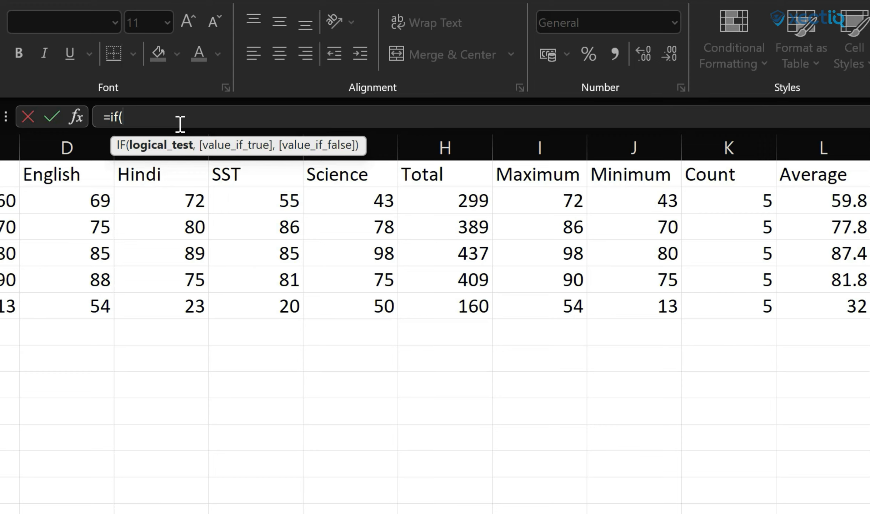
click(869, 201)
text(>=60)
text(,)
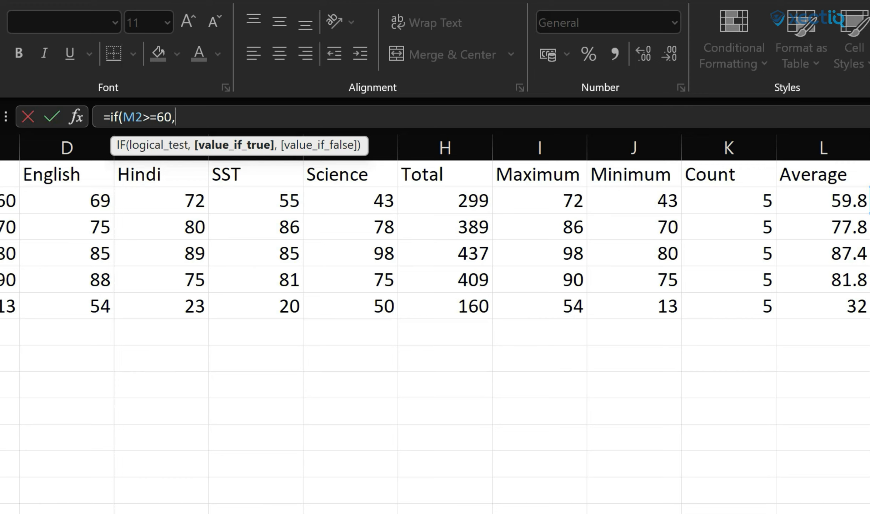
text("First",)
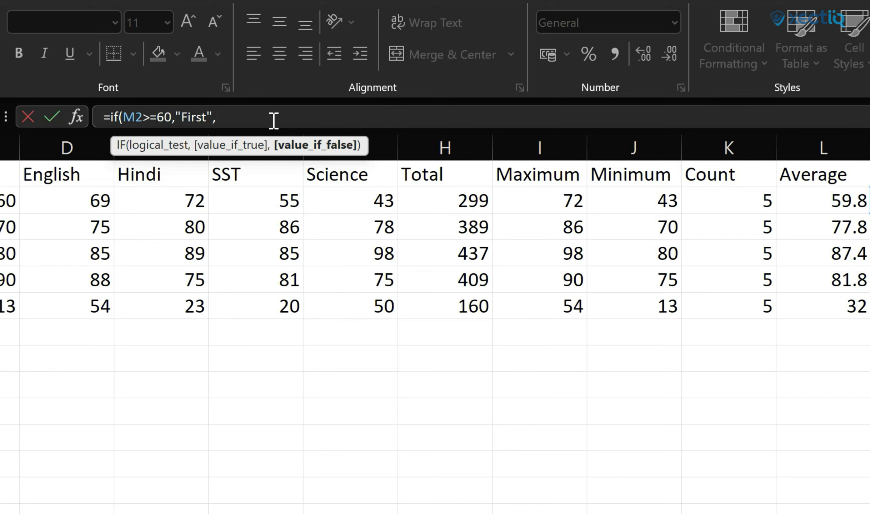
Step: Nest a second IF as the O2 formula's value if false, testing M2>=45 and returning "Second" if true
text(if)
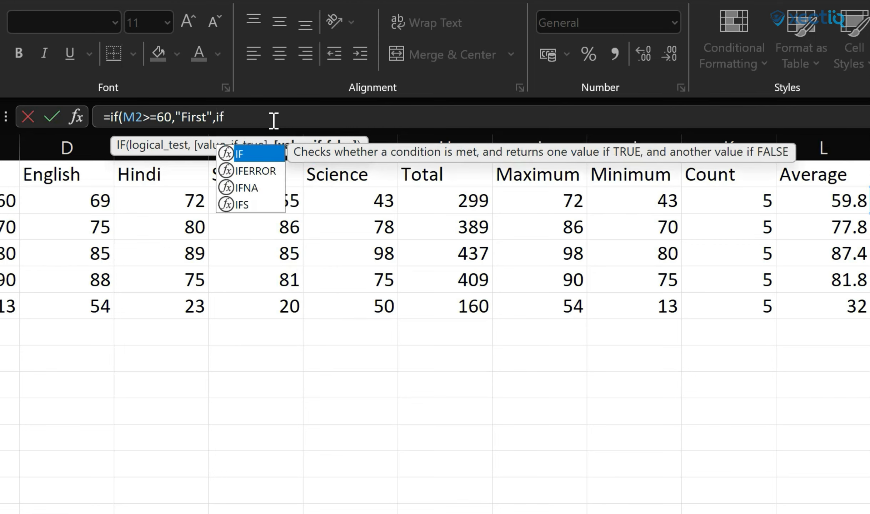
text(()
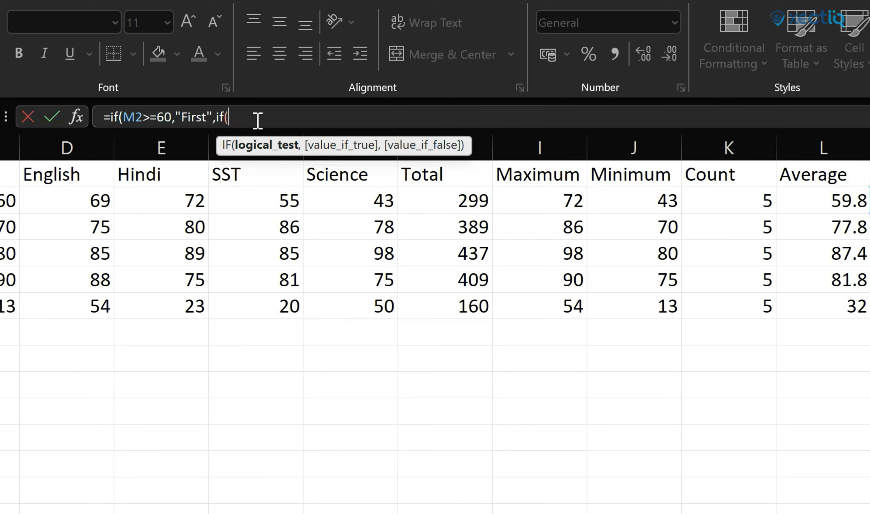
text(M2)
text(>=)
text(45)
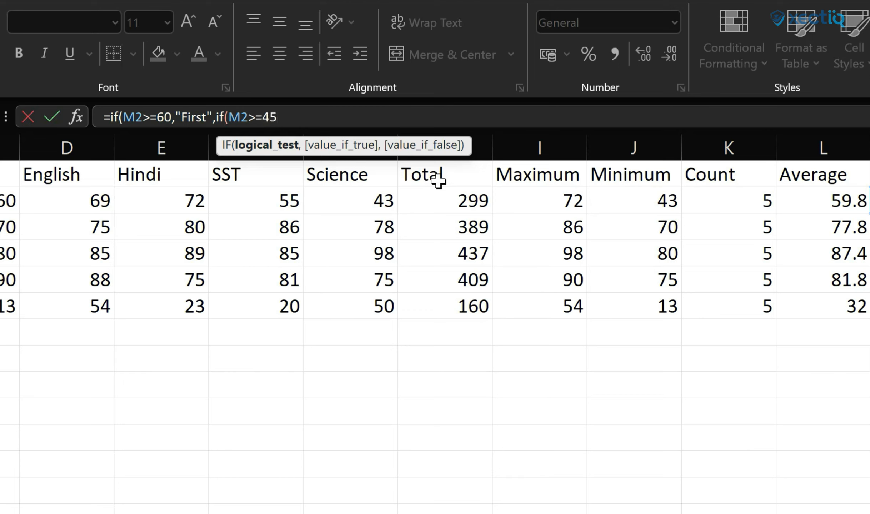
text(,")
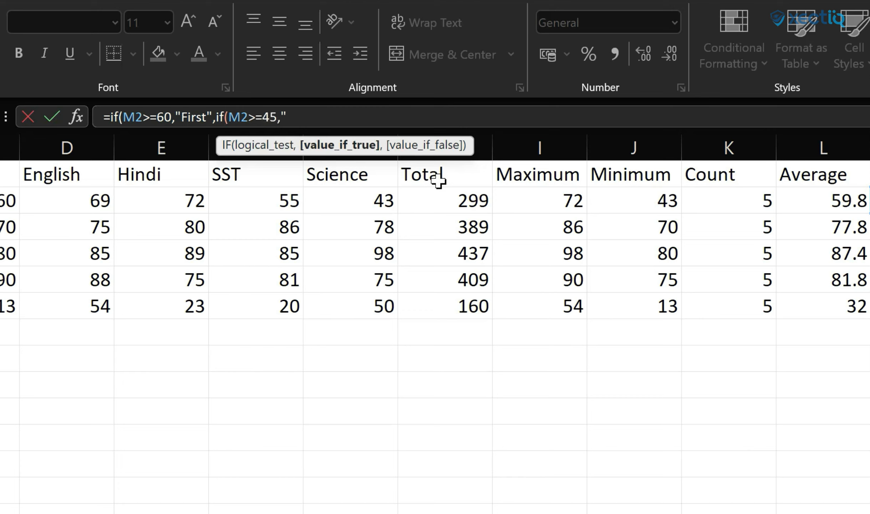
text(Second",)
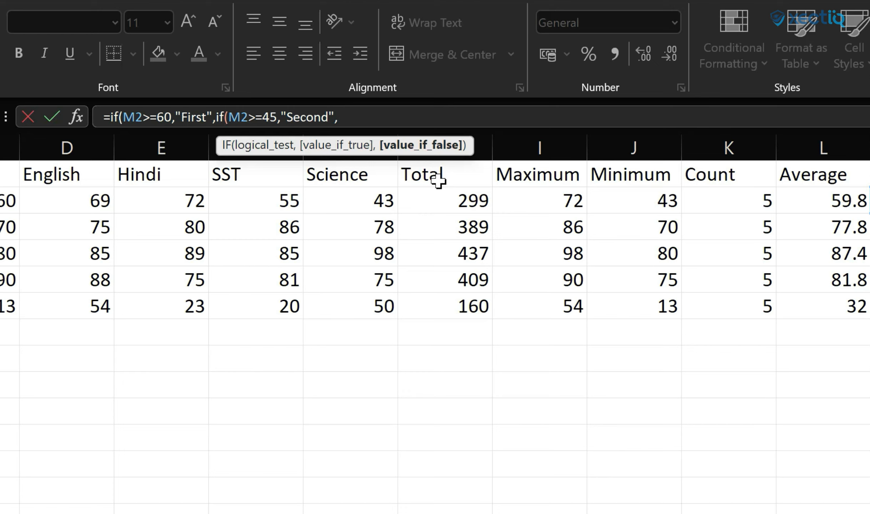
Step: Nest a third IF as the O2 formula's value if false, testing M2>=33 and returning "Third" if true, otherwise "Fail"
text(if)
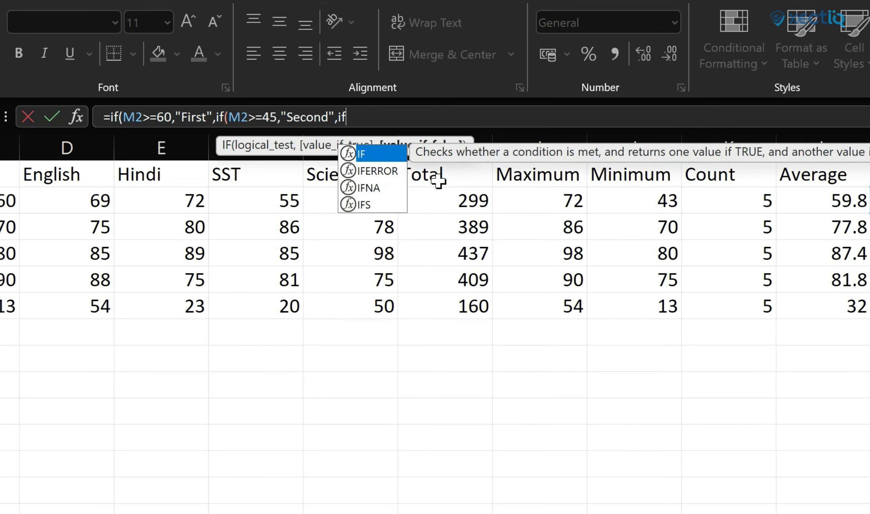
text(()
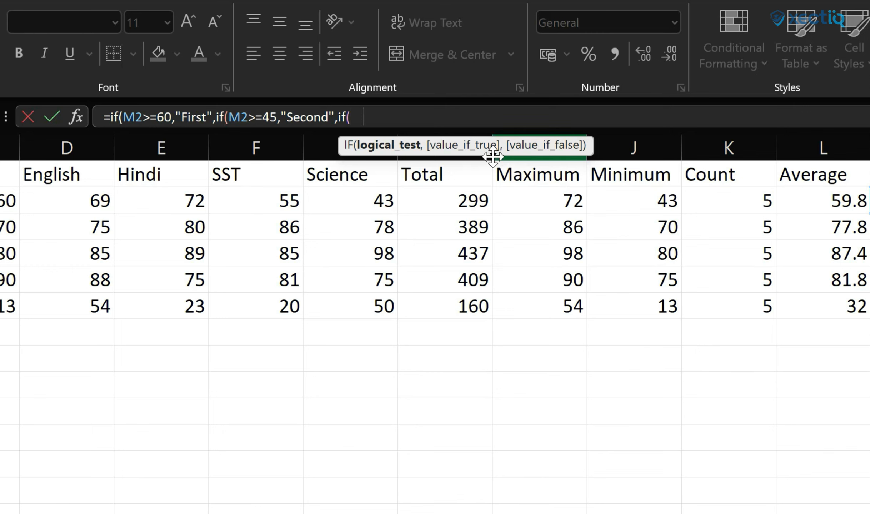
text(M2>=33)
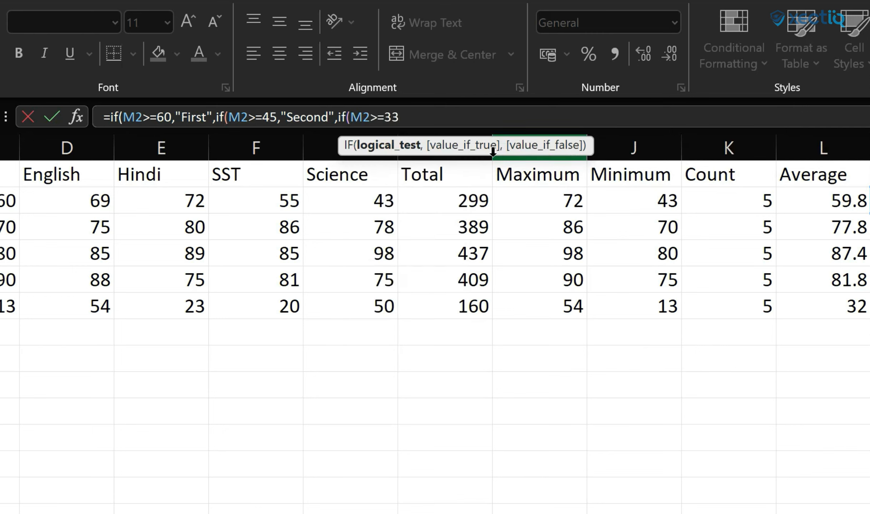
text(,)
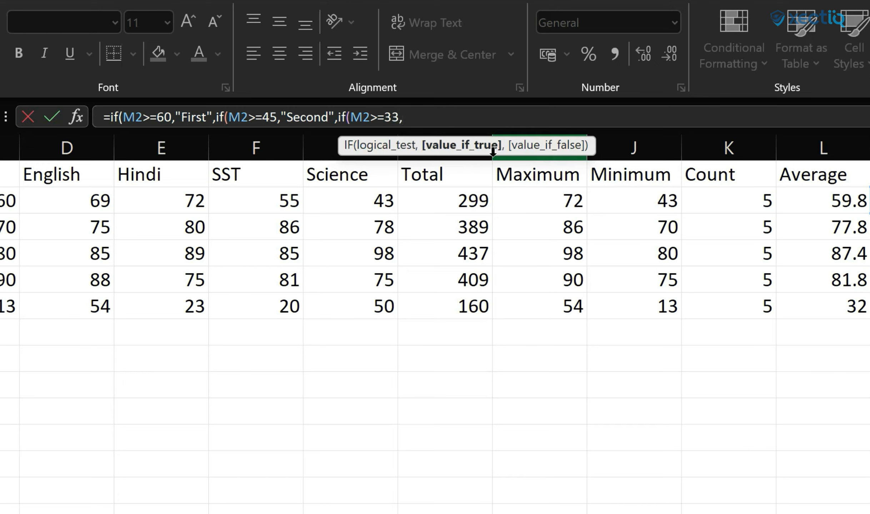
text("Third",)
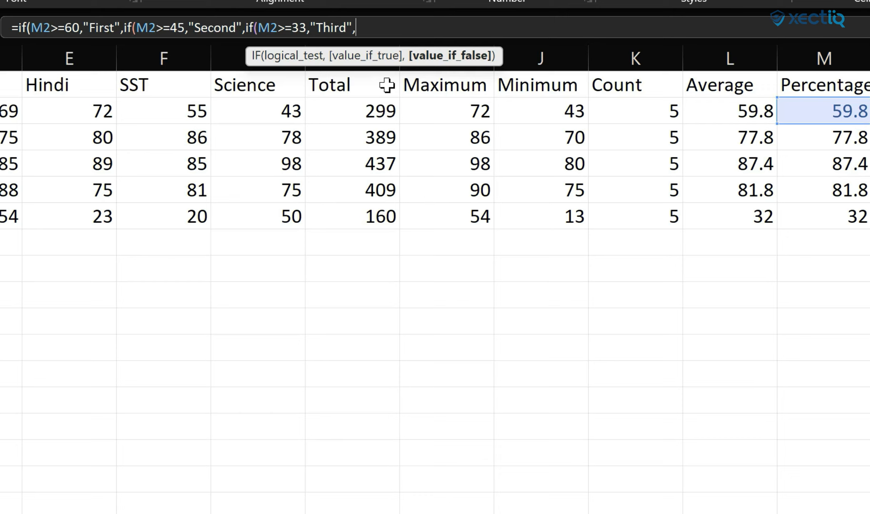
text("Fail"))
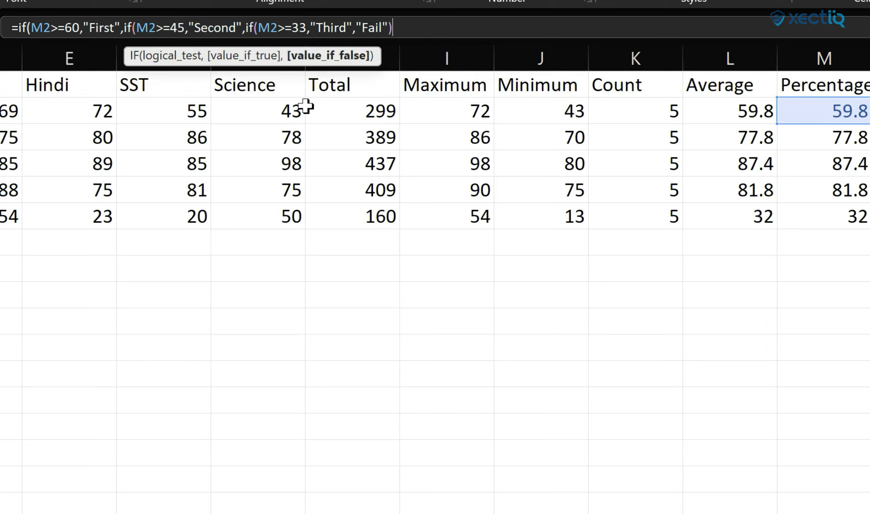
Step: Check the opening brackets of the three IFs, add the two missing closing brackets at the formula's end and enter it in O2
click(29, 27)
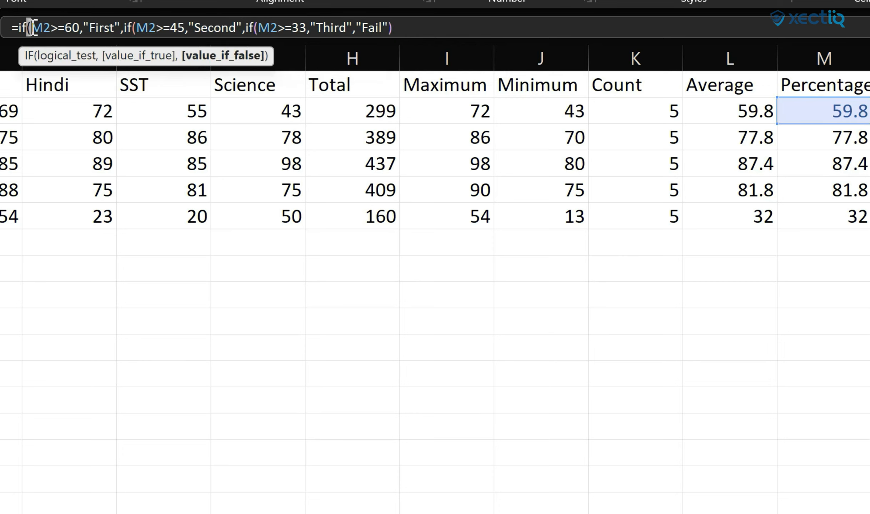
click(133, 28)
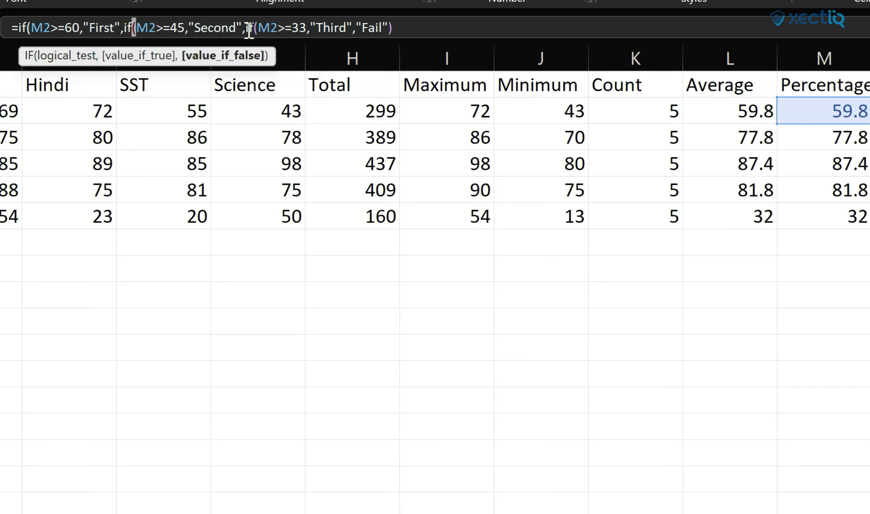
click(259, 28)
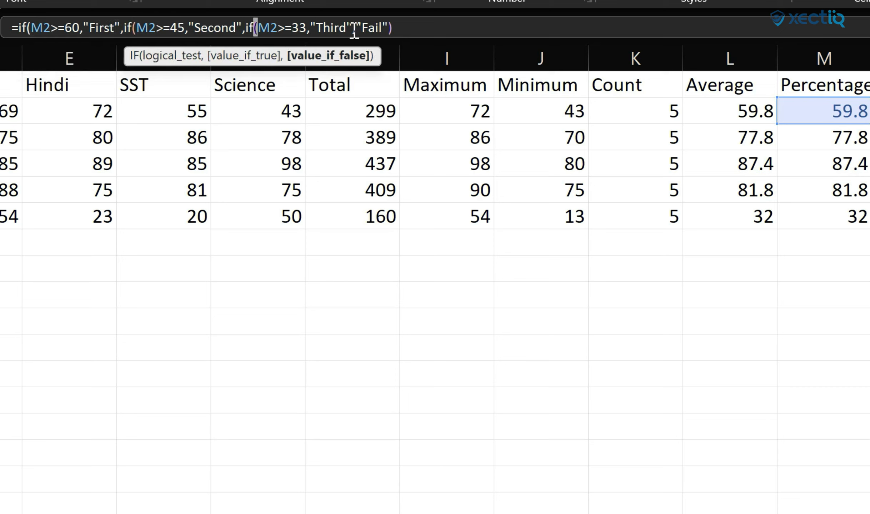
click(428, 28)
text()))
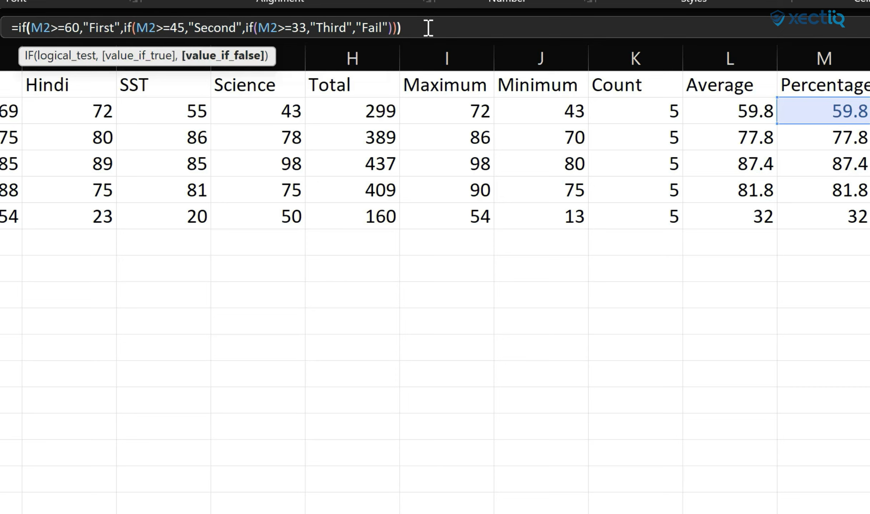
key(Return)
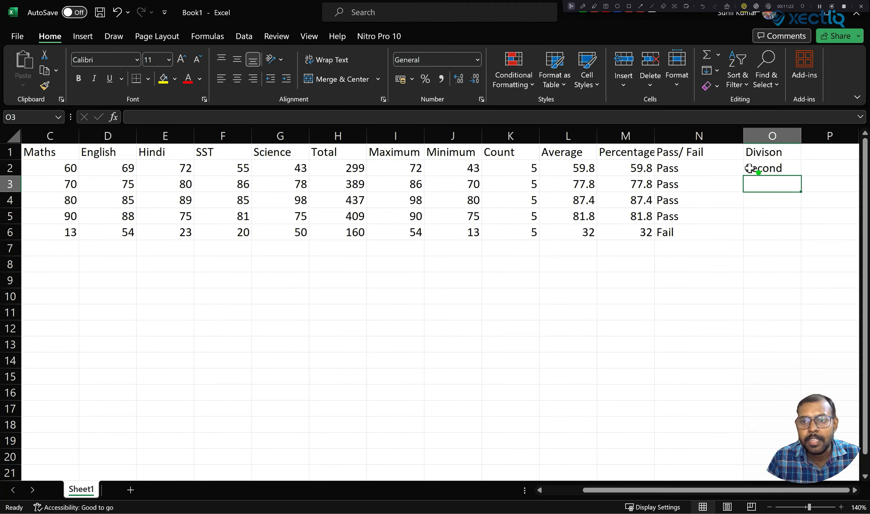
Step: Fill the division formula from O2 down to O6 for the remaining students
click(751, 167)
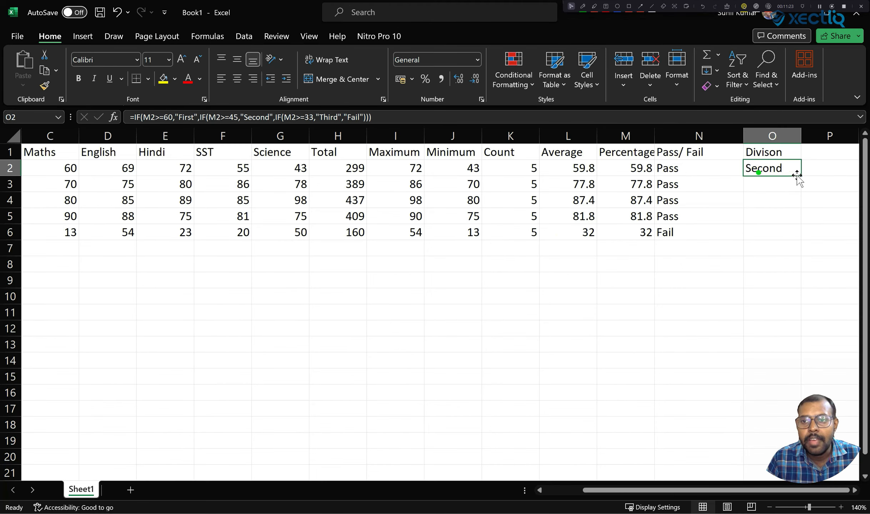
drag(802, 176, 792, 236)
click(674, 299)
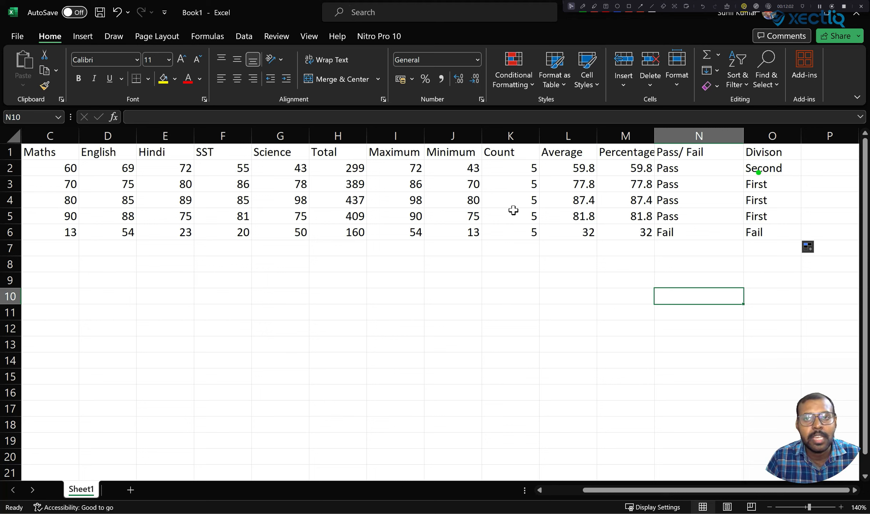
Step: Reopen the whiteboard and handwrite a criterion above the >=60 row: >=75 under Percentage and Dist under Division
click(686, 6)
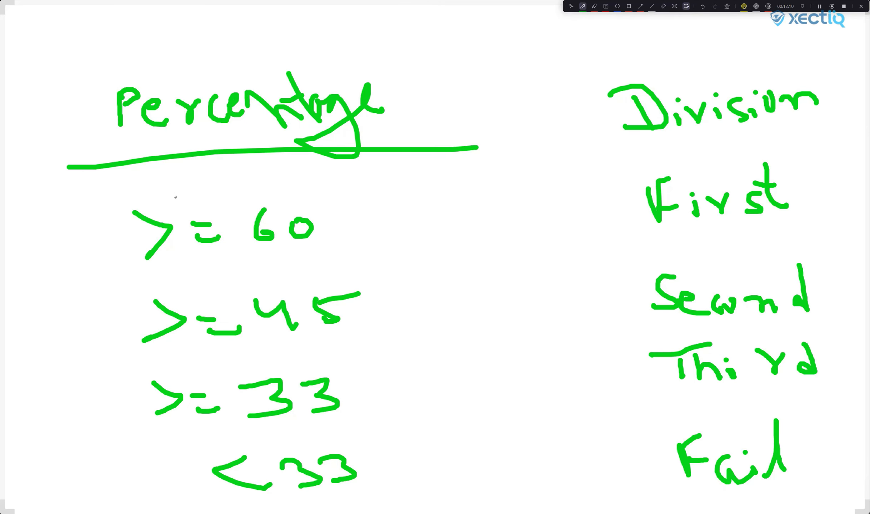
mouse_move(143, 179)
mouse_down()
mouse_move(139, 198)
mouse_move(196, 190)
mouse_move(198, 197)
mouse_move(238, 179)
mouse_move(245, 198)
mouse_move(282, 176)
mouse_move(292, 193)
mouse_move(272, 198)
mouse_up()
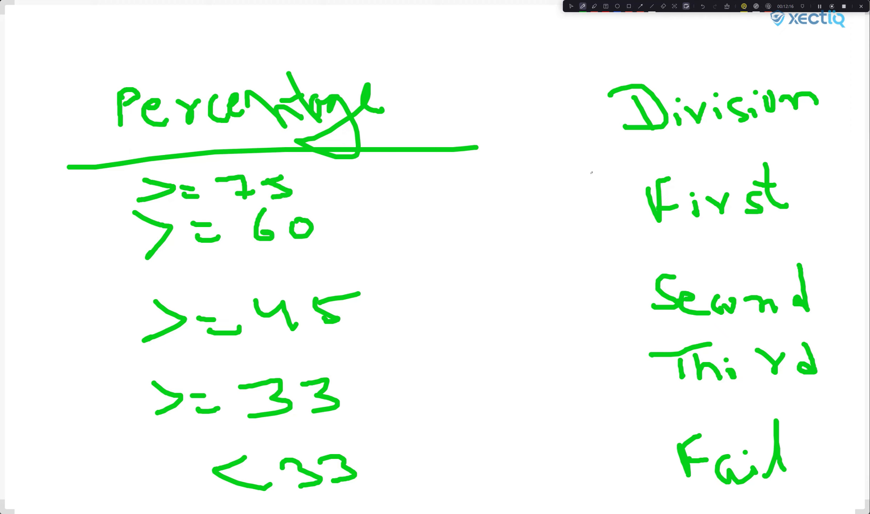
mouse_move(646, 152)
mouse_down()
mouse_move(659, 167)
mouse_move(695, 150)
mouse_move(699, 160)
mouse_move(730, 161)
mouse_move(714, 153)
mouse_move(734, 148)
mouse_up()
click(683, 153)
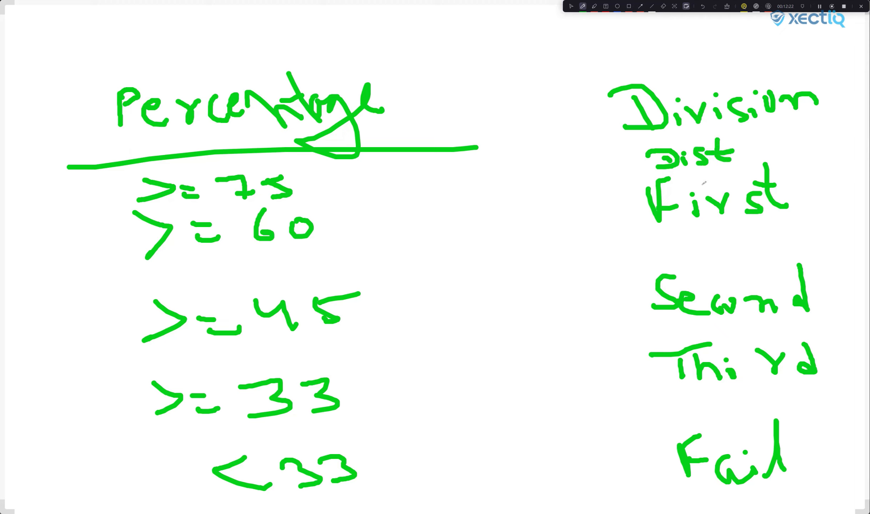